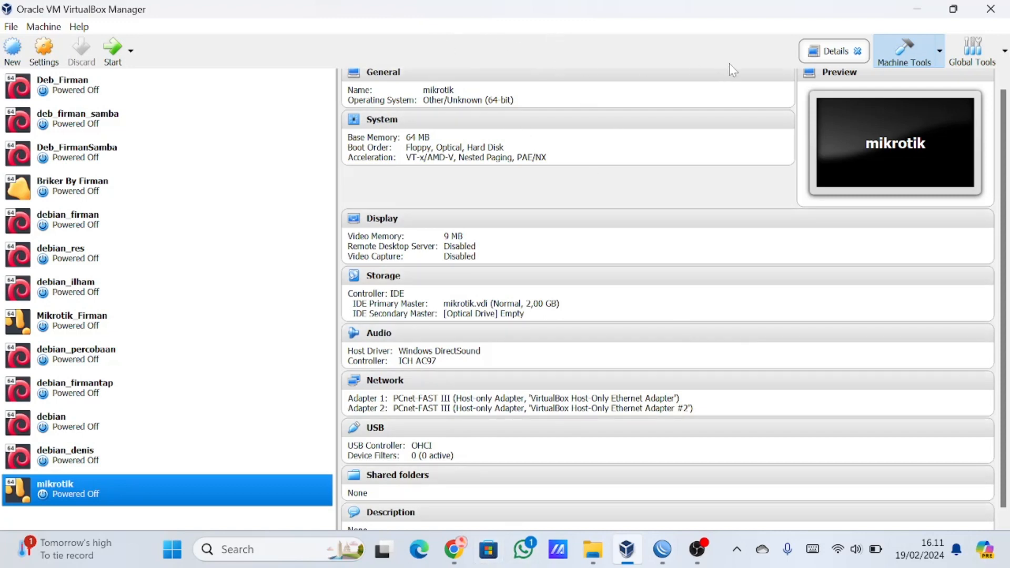
# Switch to File Explorer and examine the mikrotik-6.45.8 disc image and the all_packages-x86-6.45.8 folder in the Mikrotik folder.
pyautogui.moveTo(680, 555)
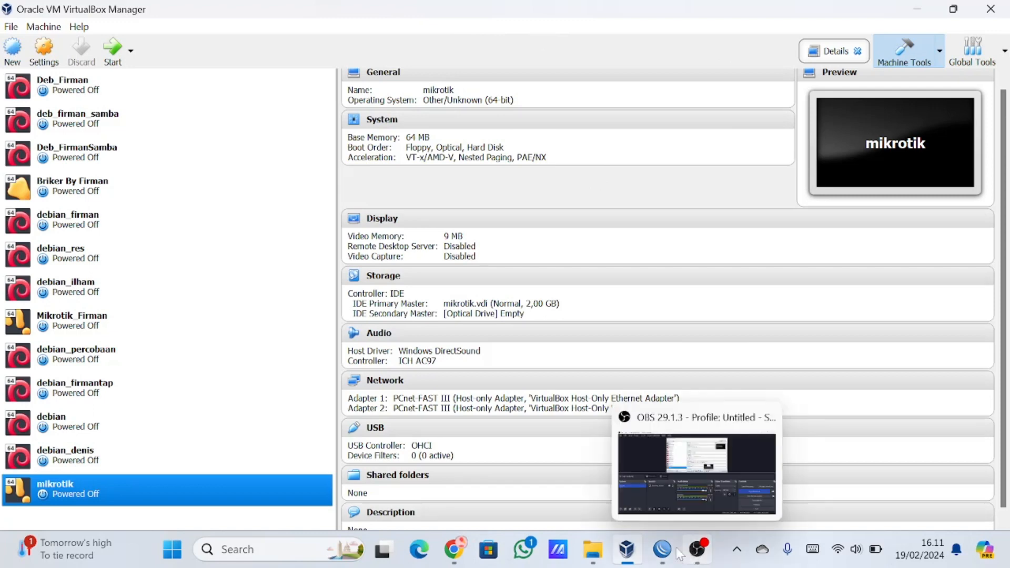
pyautogui.click(593, 562)
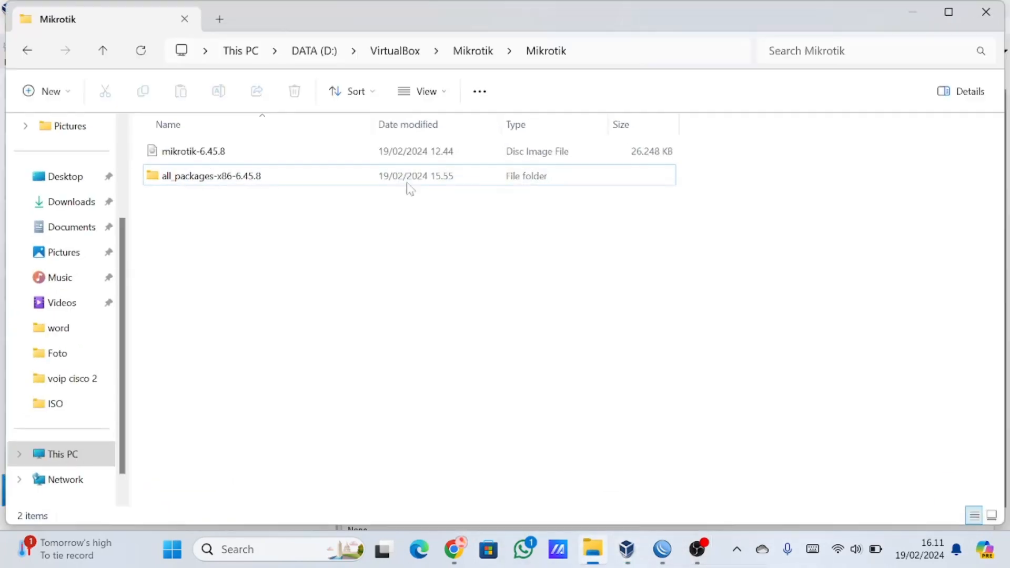
pyautogui.click(250, 158)
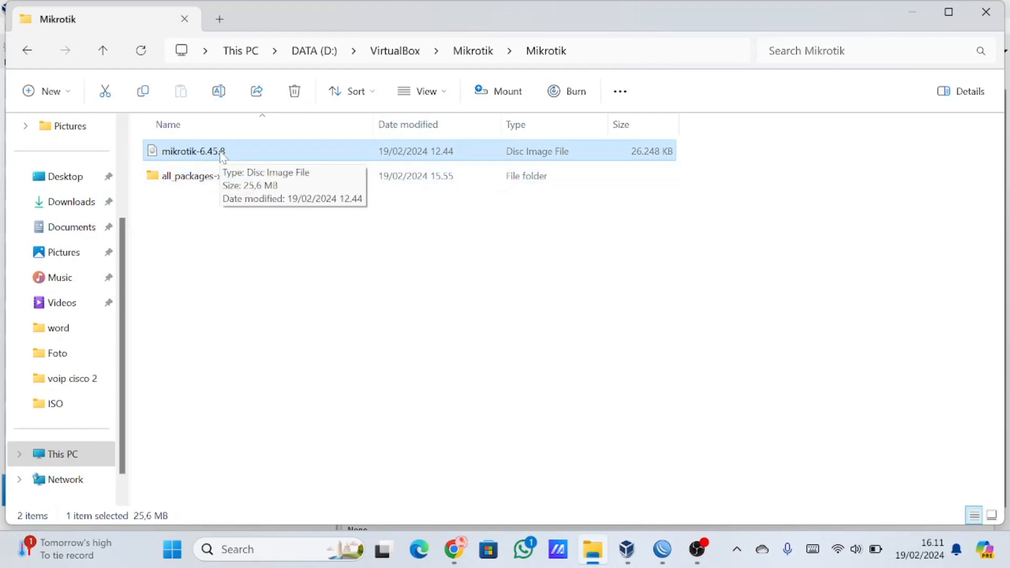
pyautogui.click(204, 179)
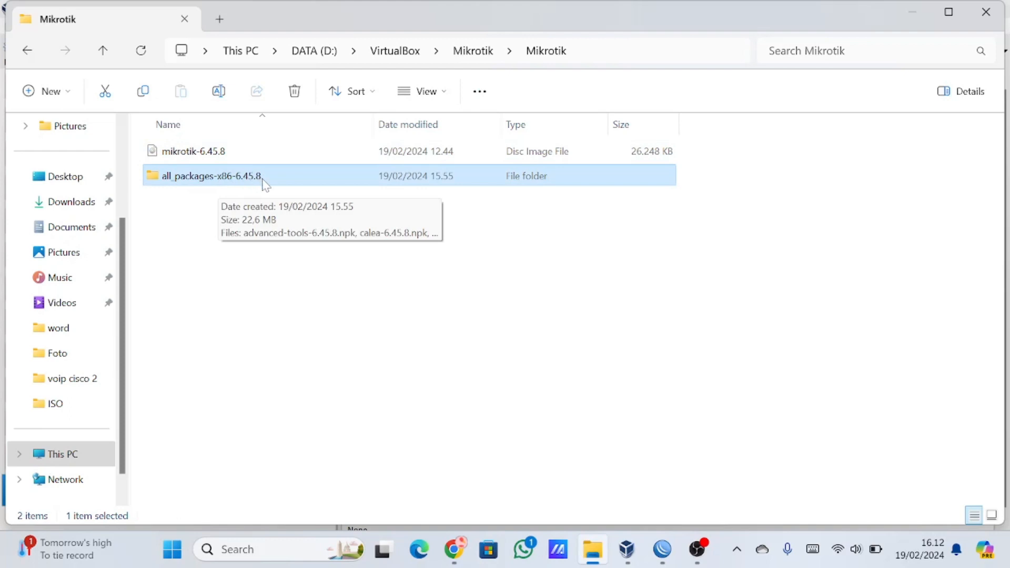
pyautogui.click(220, 158)
pyautogui.click(225, 171)
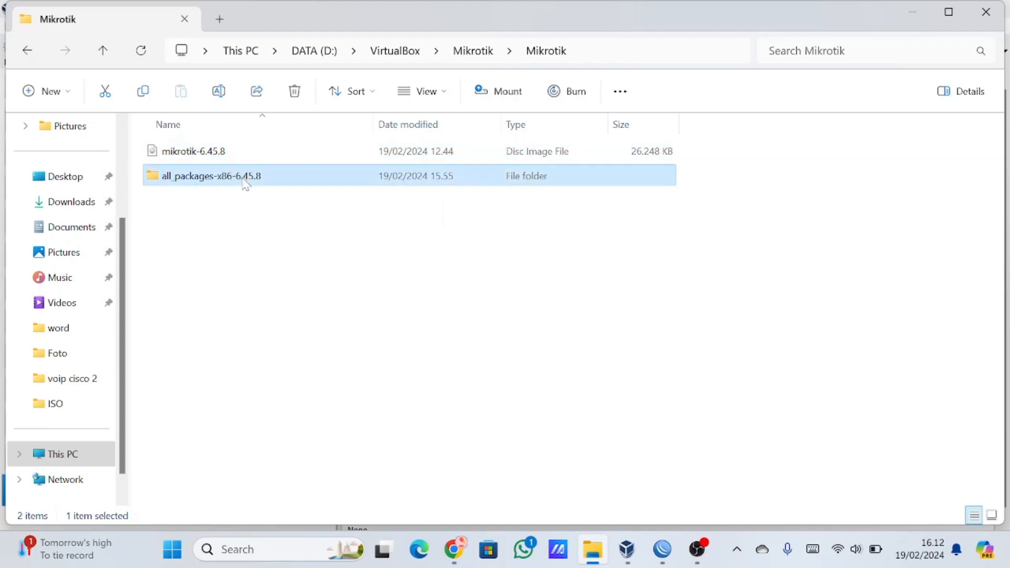
pyautogui.click(236, 153)
pyautogui.click(240, 174)
pyautogui.click(234, 153)
pyautogui.click(233, 172)
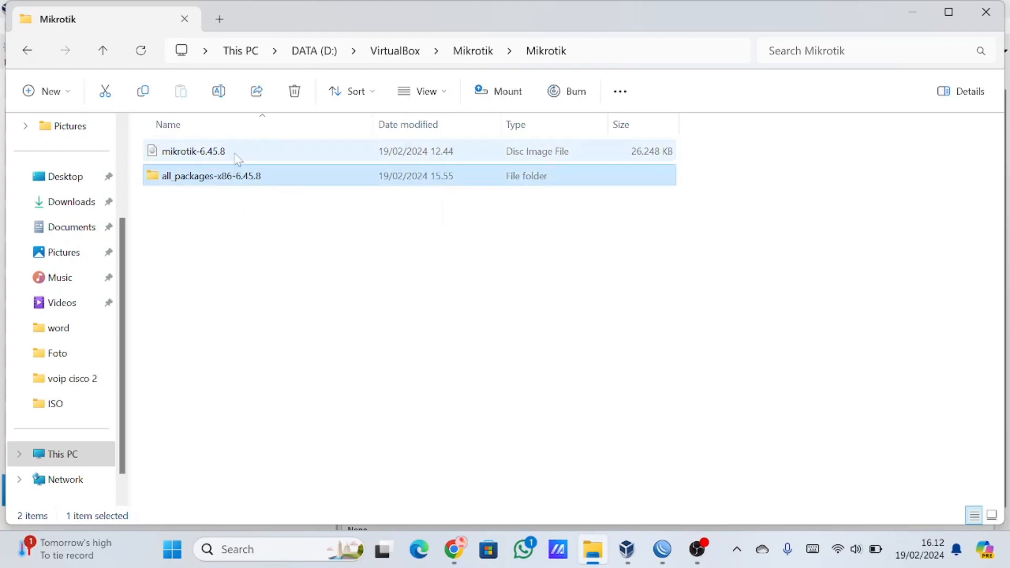
pyautogui.click(235, 154)
pyautogui.click(243, 175)
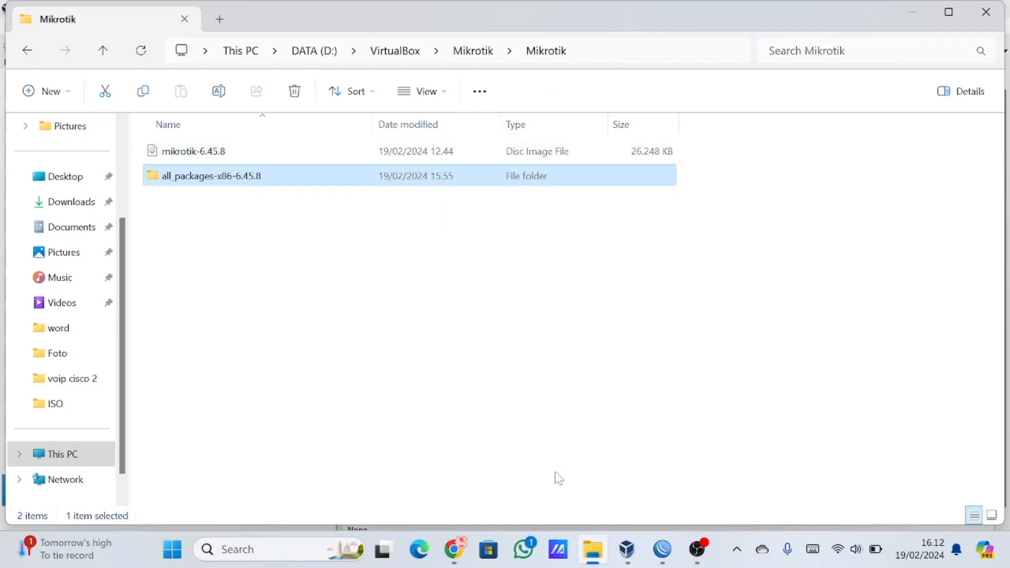
# Switch to Chrome and review the Release 6.45.8 x86 downloads in the MikroTik download archive.
pyautogui.click(454, 549)
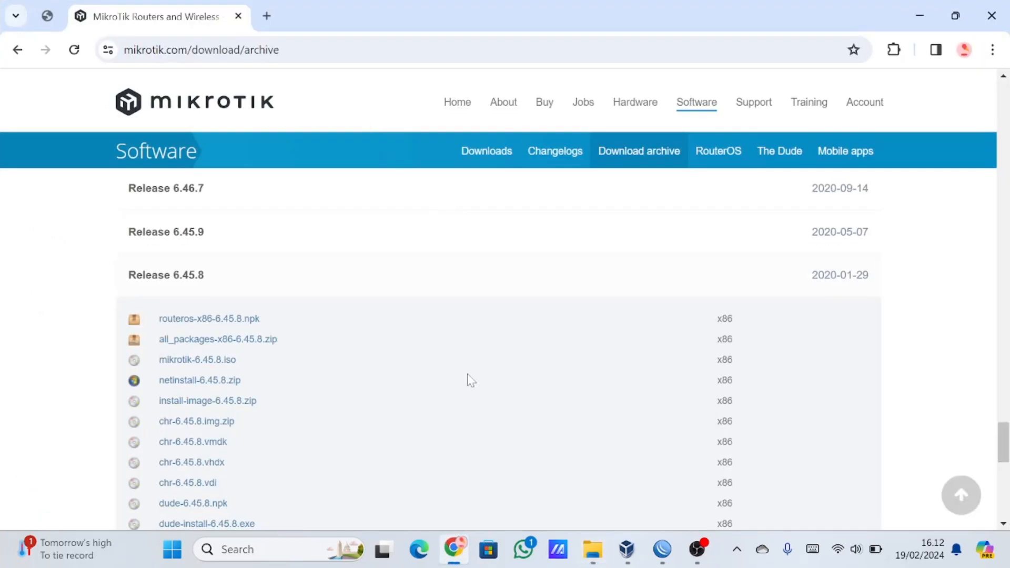
pyautogui.scroll(-2, 274, 306)
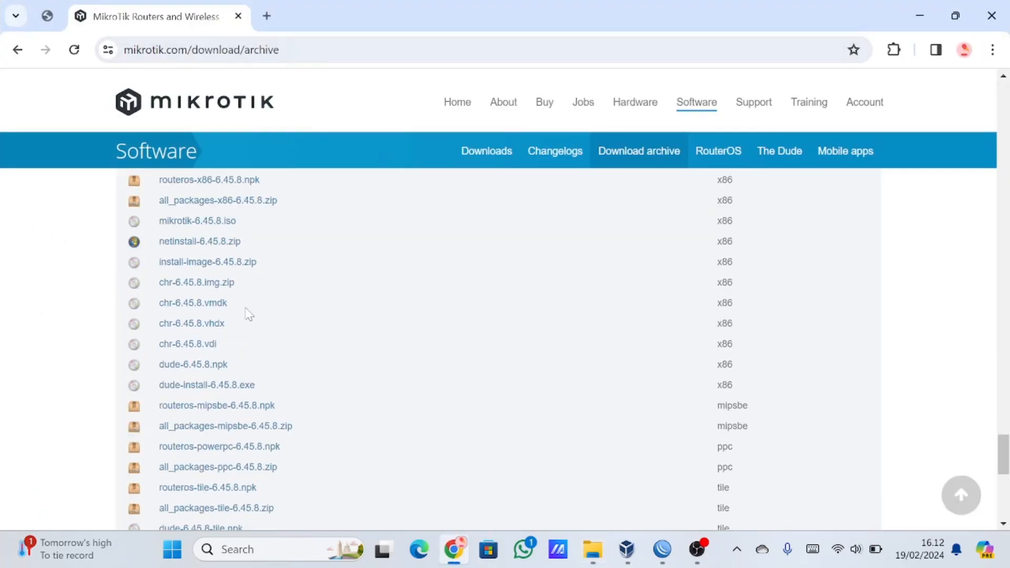
pyautogui.scroll(3, 268, 312)
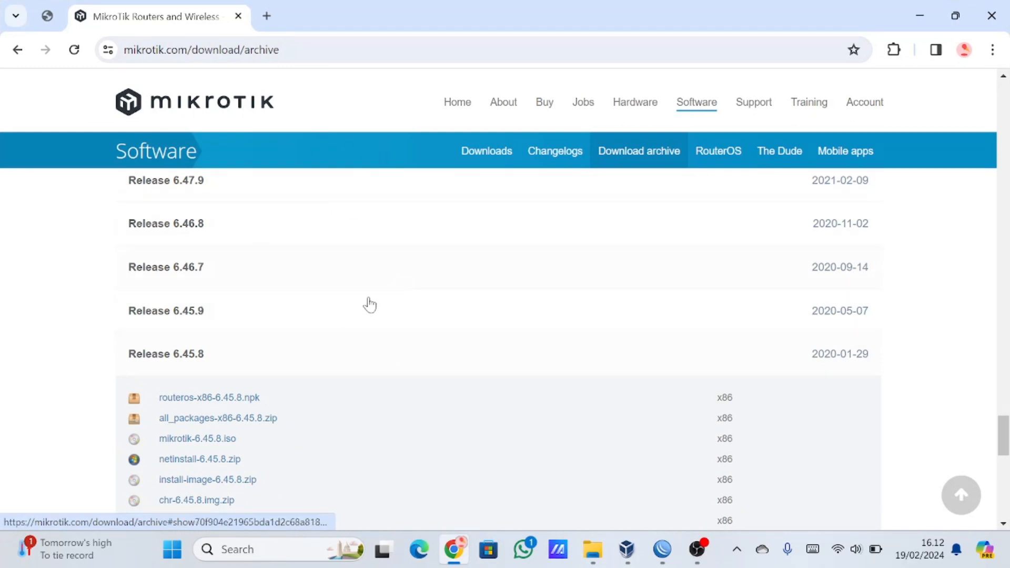
pyautogui.scroll(-1, 274, 348)
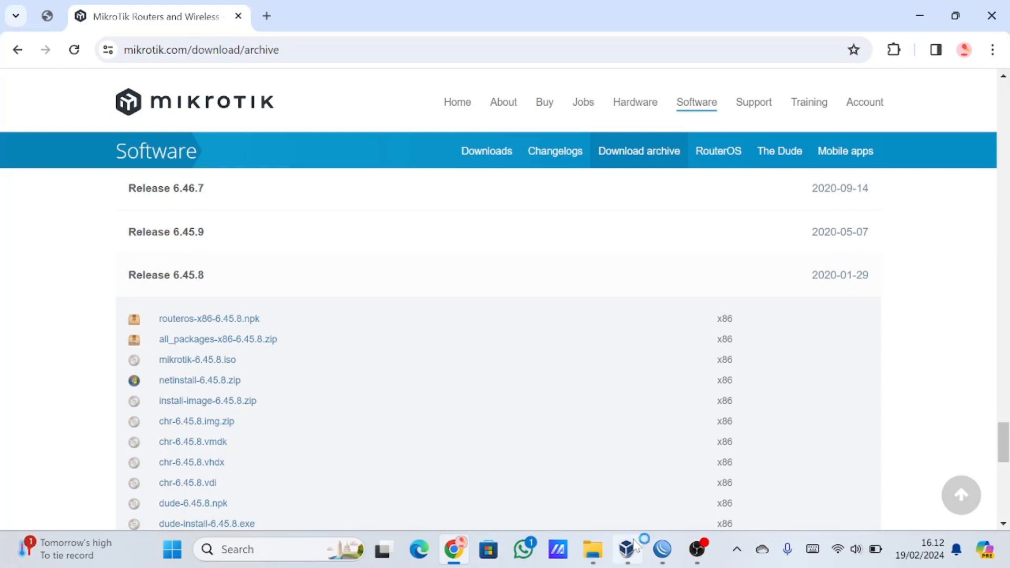
# Switch to VirtualBox and start a new virtual machine named Mikrotik Percobaan, type Other, version Other/Unknown (64-bit).
pyautogui.moveTo(629, 547)
pyautogui.click(627, 469)
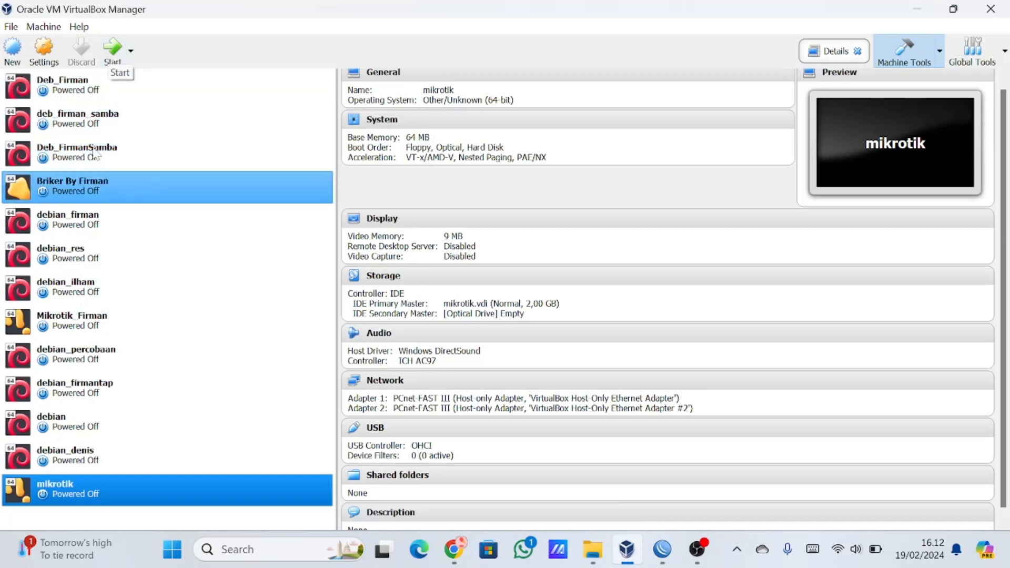
pyautogui.click(13, 53)
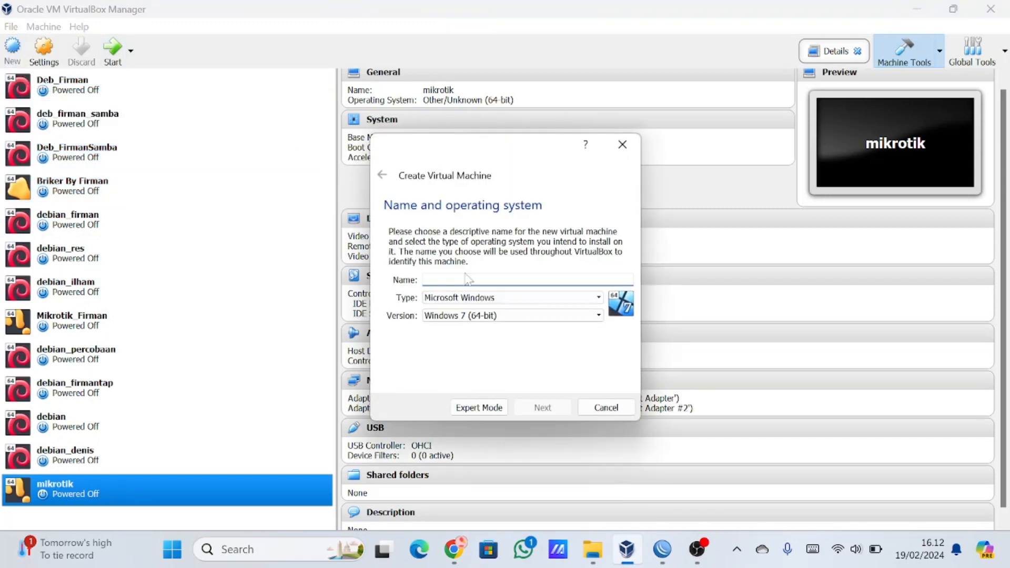
pyautogui.write('j')
pyautogui.write('ikor')
pyautogui.write('rotik Percobaan')
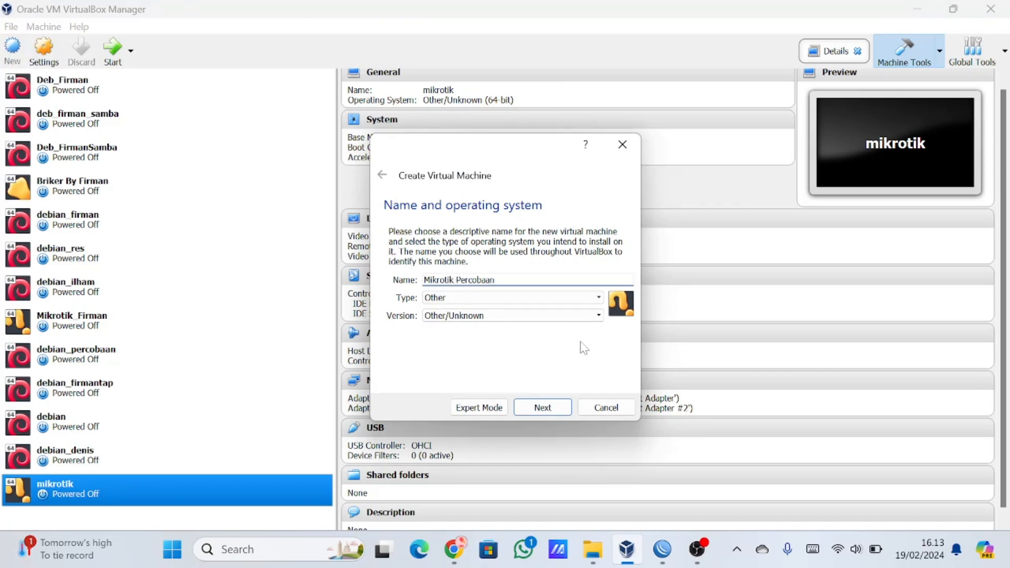
pyautogui.click(546, 316)
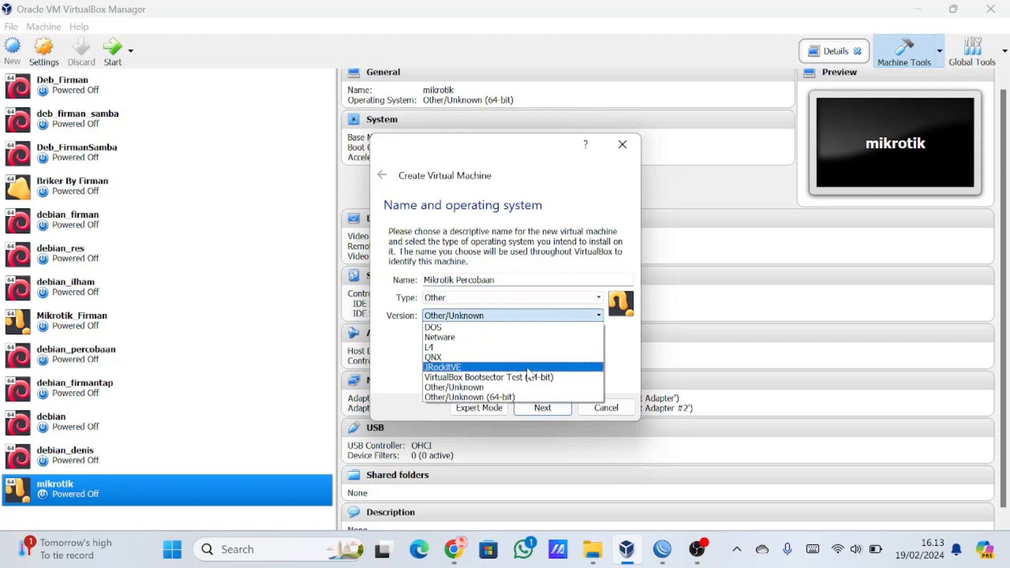
pyautogui.click(523, 397)
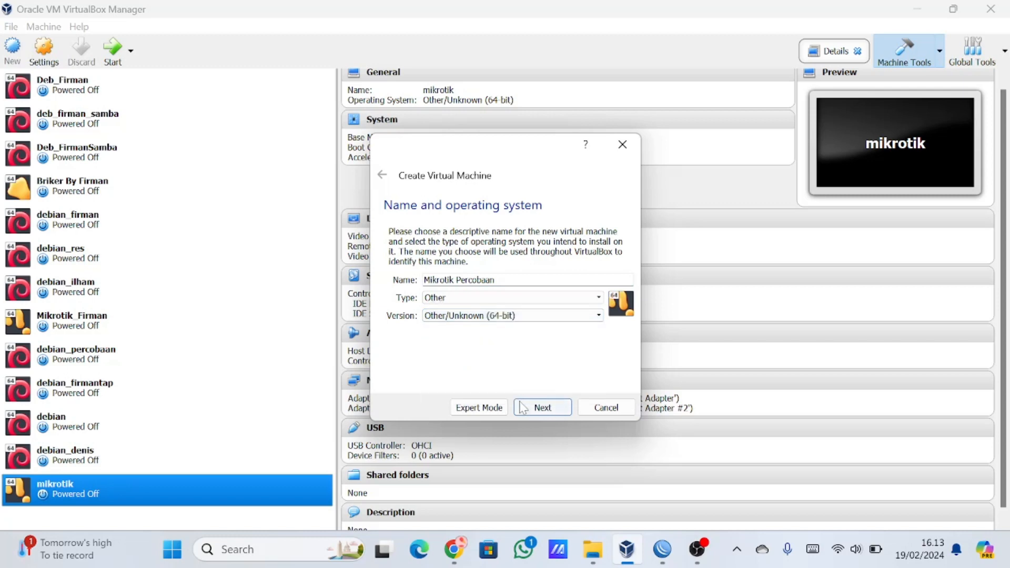
pyautogui.click(542, 412)
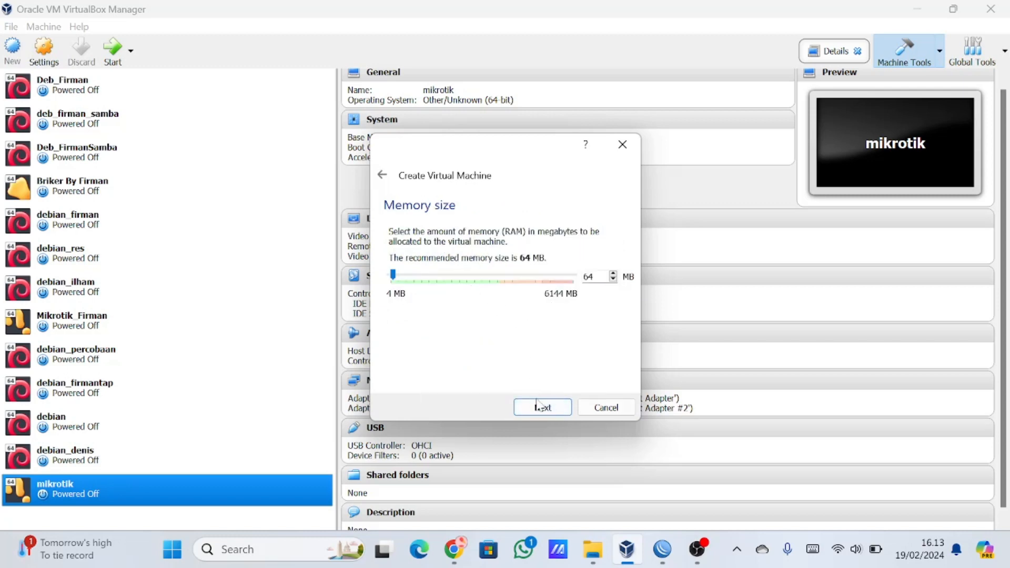
# Accept 64 MB of memory and create the machine with a 2,00 GB VDI hard disk named Mikrotik Percobaan.
pyautogui.click(538, 411)
pyautogui.click(539, 409)
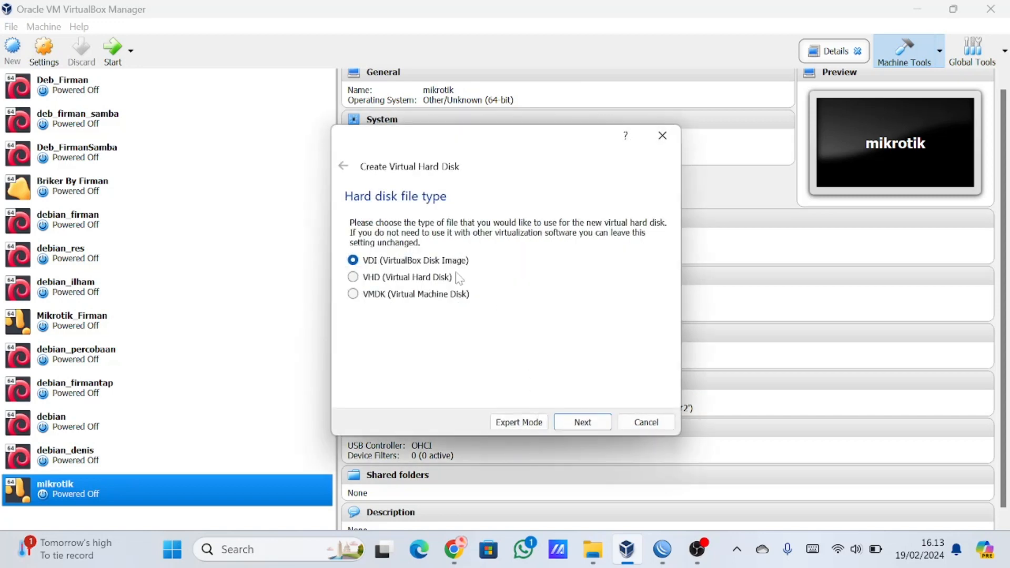
pyautogui.click(568, 421)
pyautogui.click(571, 424)
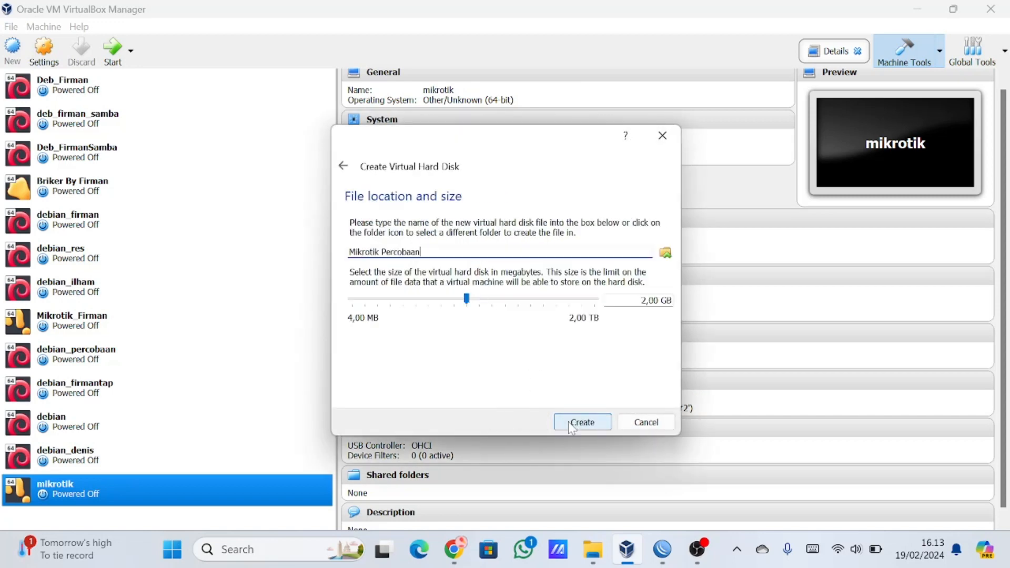
pyautogui.click(579, 421)
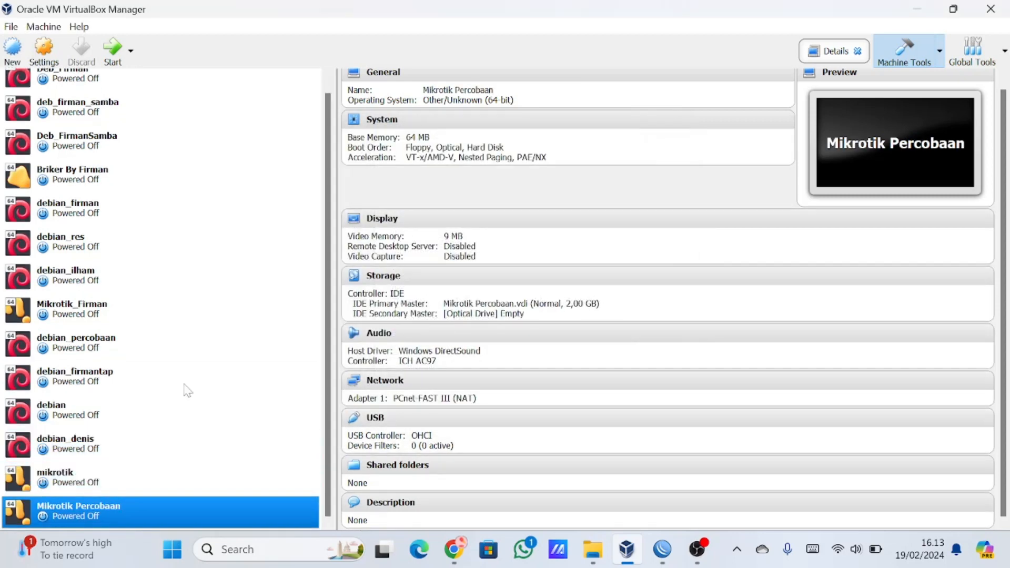
# Load mikrotik-6.45.8 from the Mikrotik ISO folder into the empty optical drive of Mikrotik Percobaan.
pyautogui.click(58, 57)
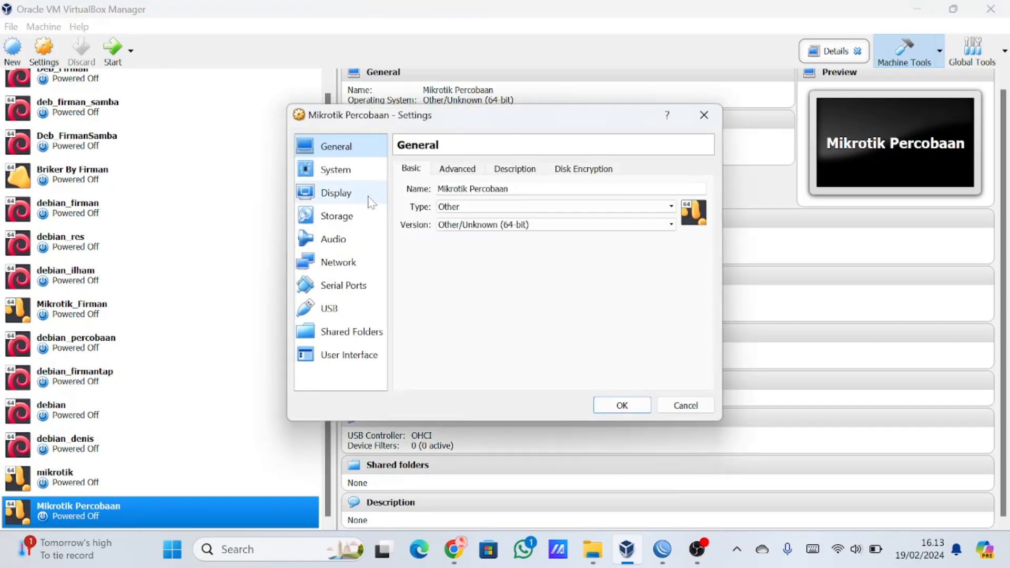
pyautogui.click(357, 212)
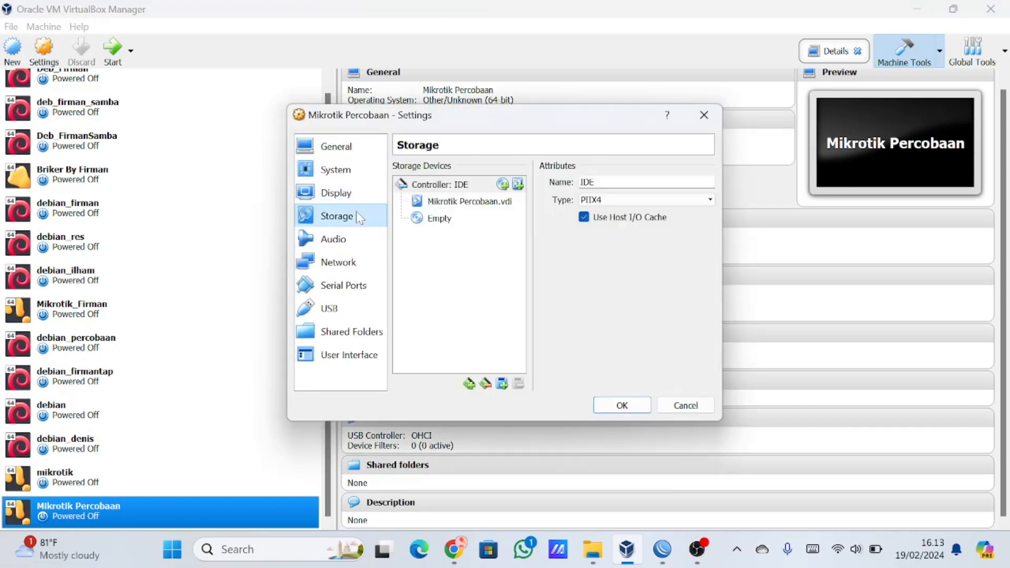
pyautogui.click(446, 221)
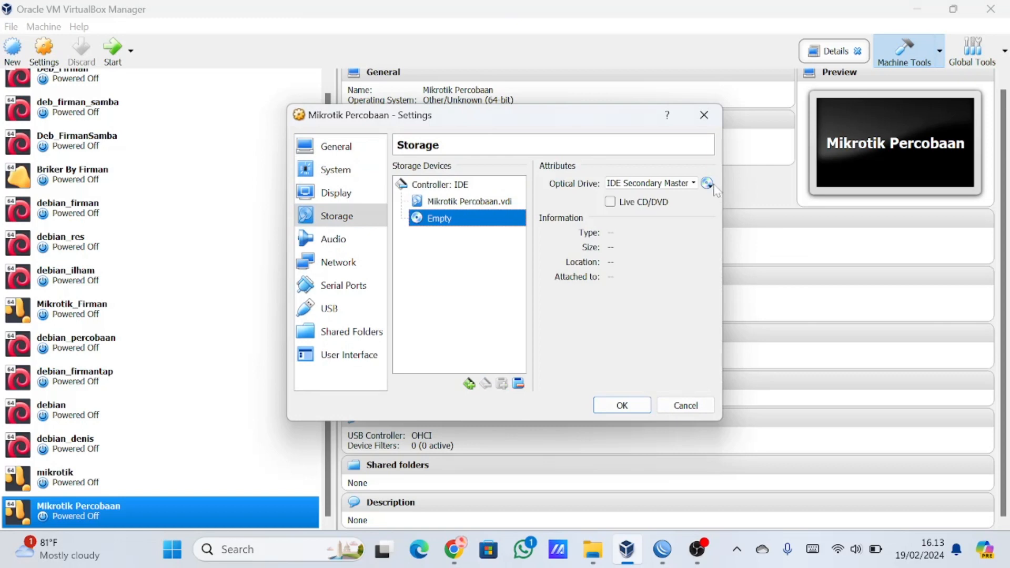
pyautogui.click(708, 185)
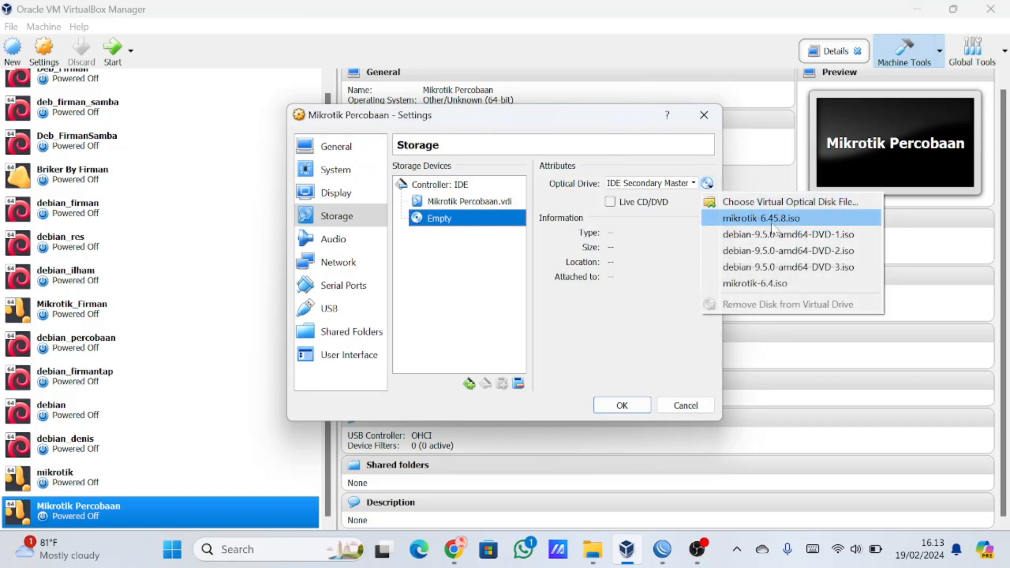
pyautogui.click(739, 206)
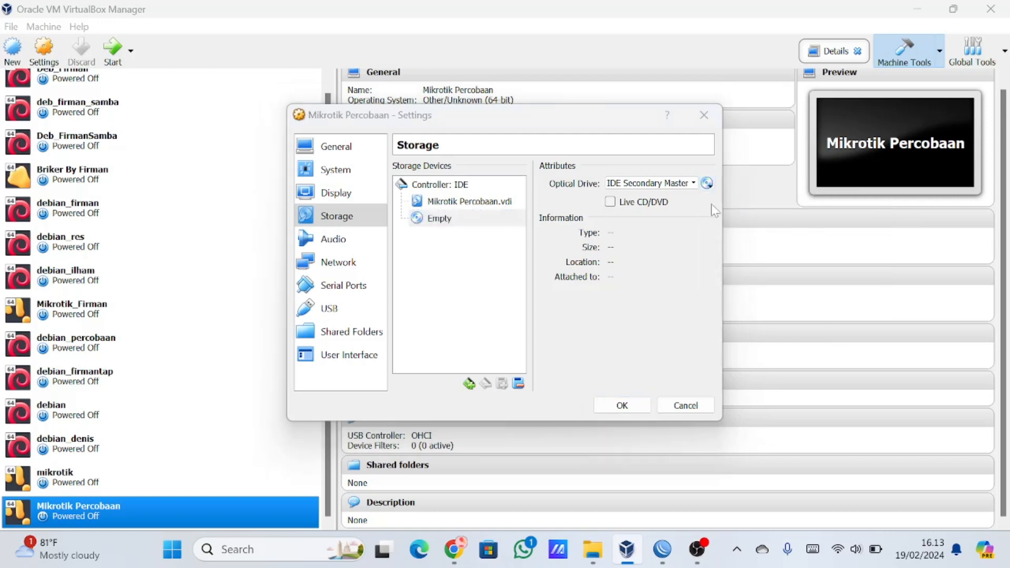
pyautogui.click(455, 129)
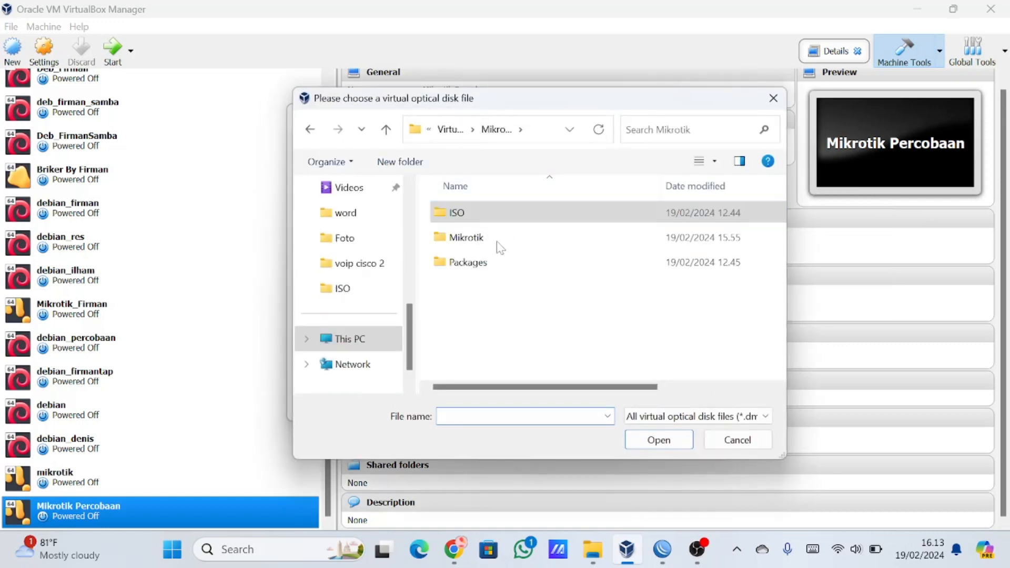
pyautogui.doubleClick(478, 217)
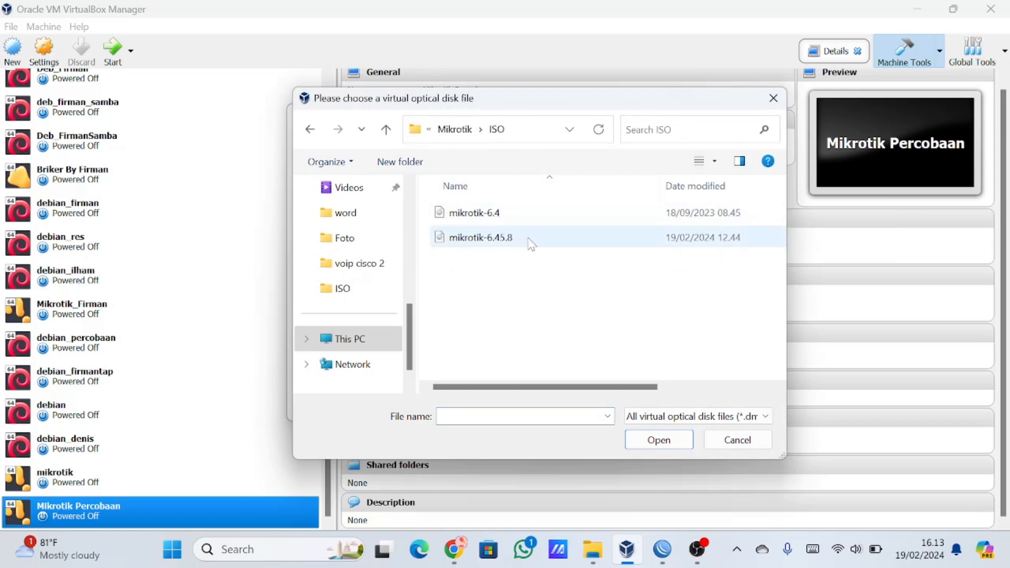
pyautogui.click(521, 238)
pyautogui.doubleClick(522, 239)
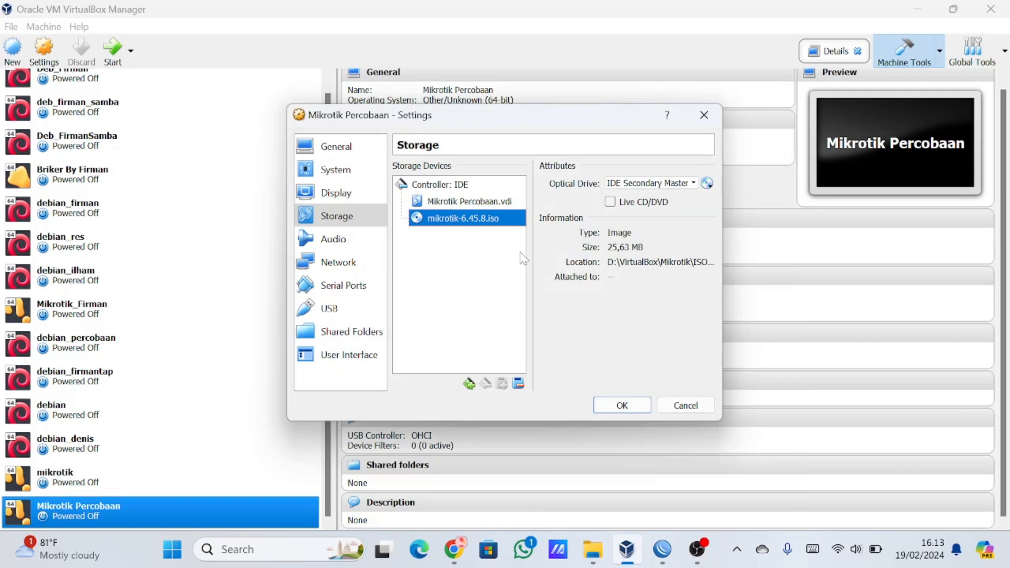
# Attach network Adapter 1 to Host-only Adapter, using VirtualBox Host-Only Ethernet Adapter.
pyautogui.click(355, 269)
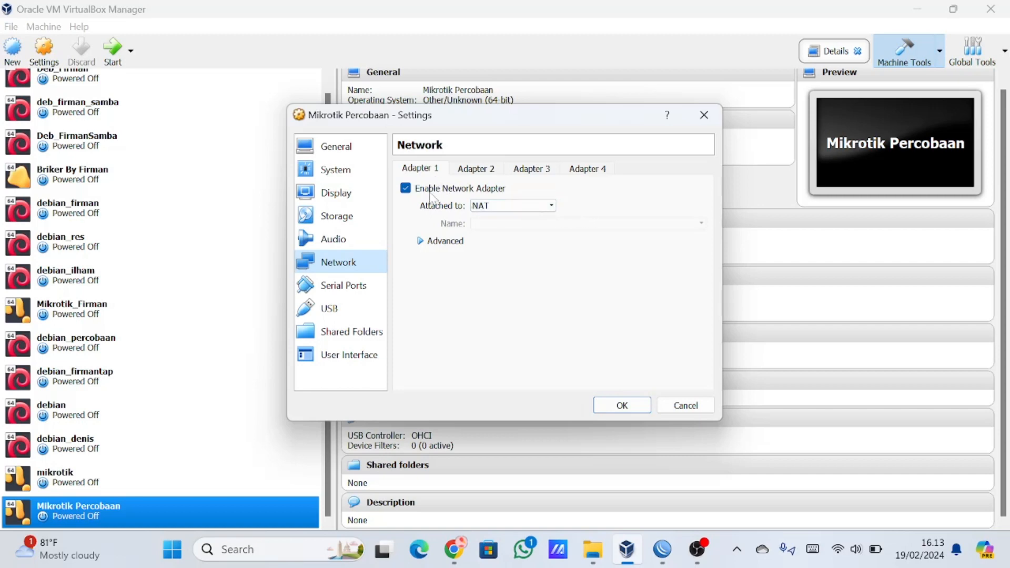
pyautogui.click(529, 206)
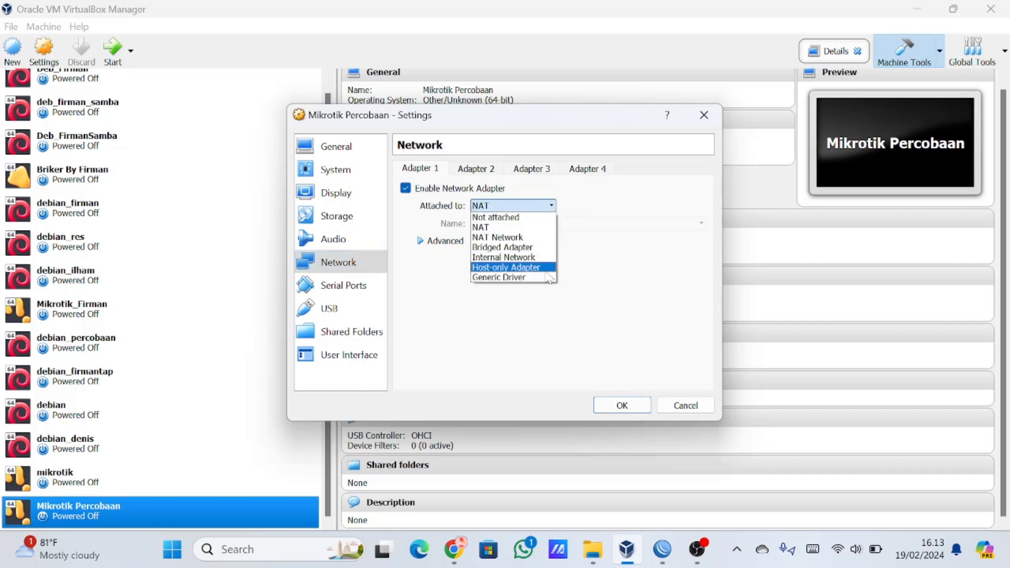
pyautogui.click(527, 268)
pyautogui.click(580, 227)
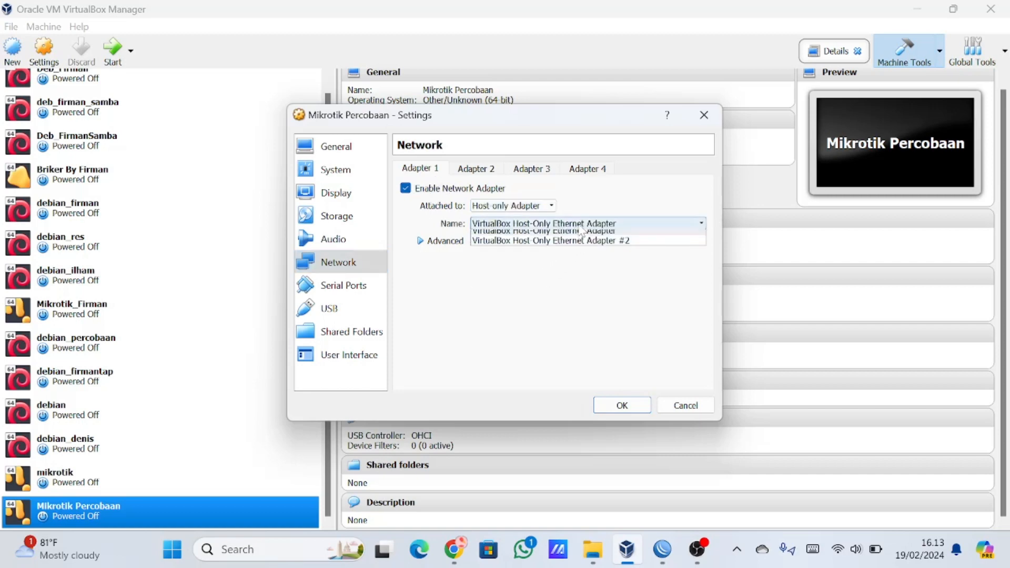
pyautogui.click(623, 239)
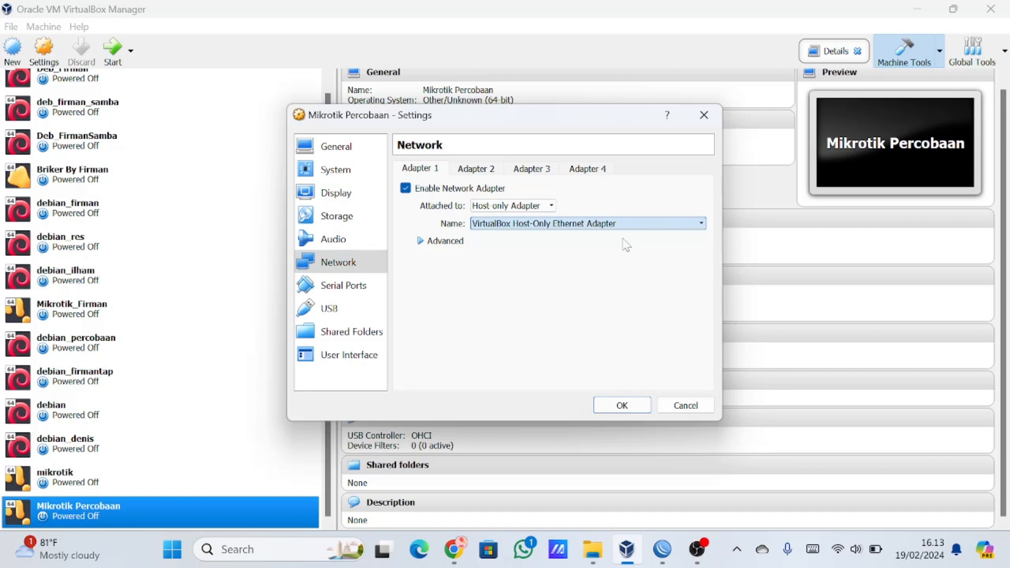
# Enable network Adapter 2 and attach it to Host-only Adapter, using VirtualBox Host-Only Ethernet Adapter #2.
pyautogui.click(475, 169)
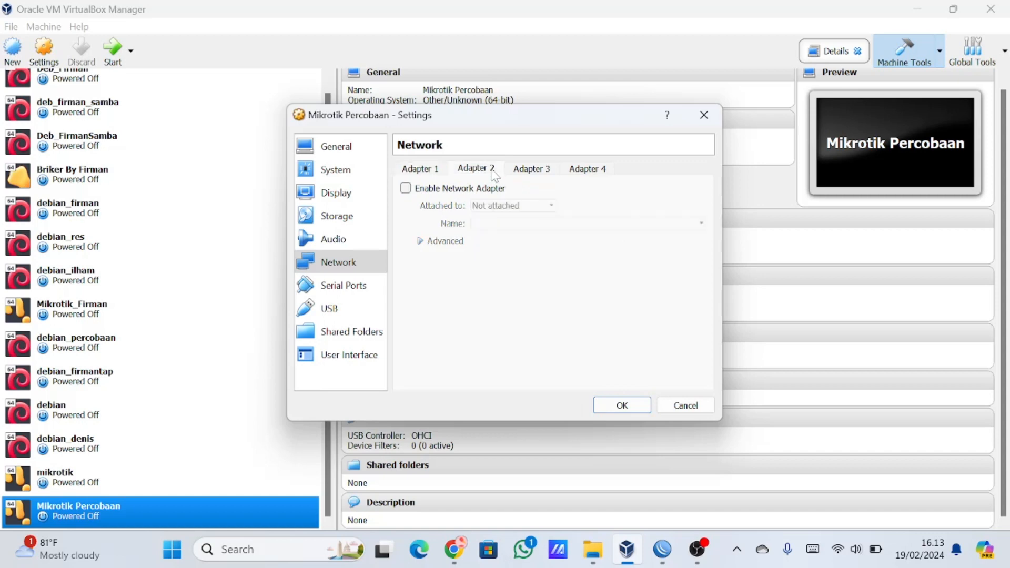
pyautogui.click(409, 190)
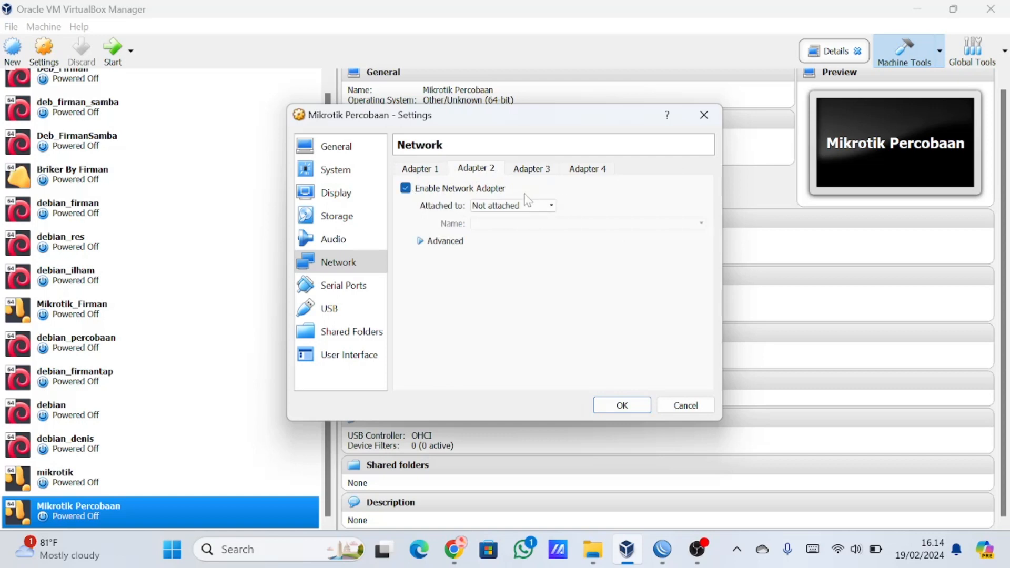
pyautogui.click(508, 206)
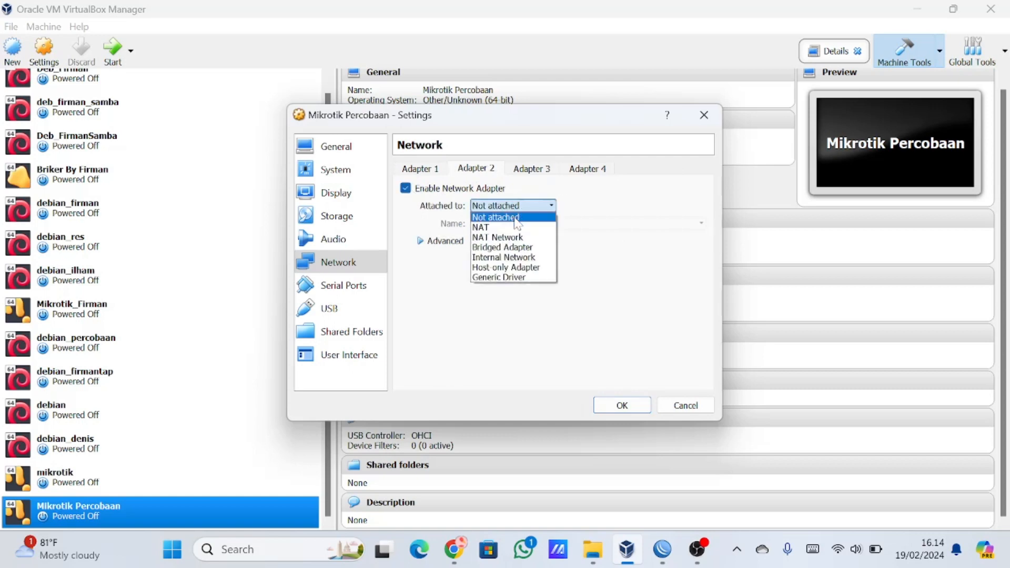
pyautogui.click(515, 268)
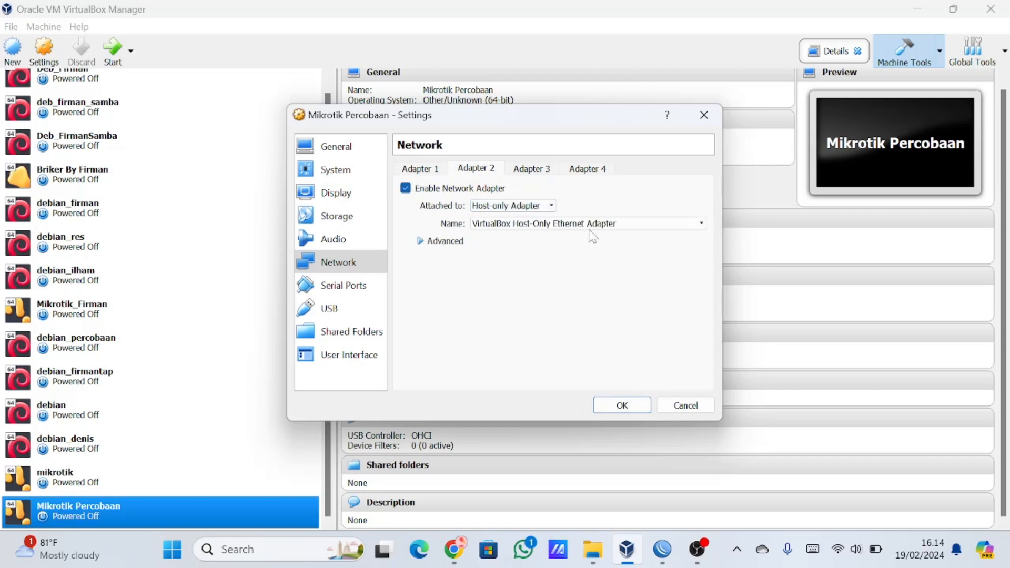
pyautogui.click(594, 223)
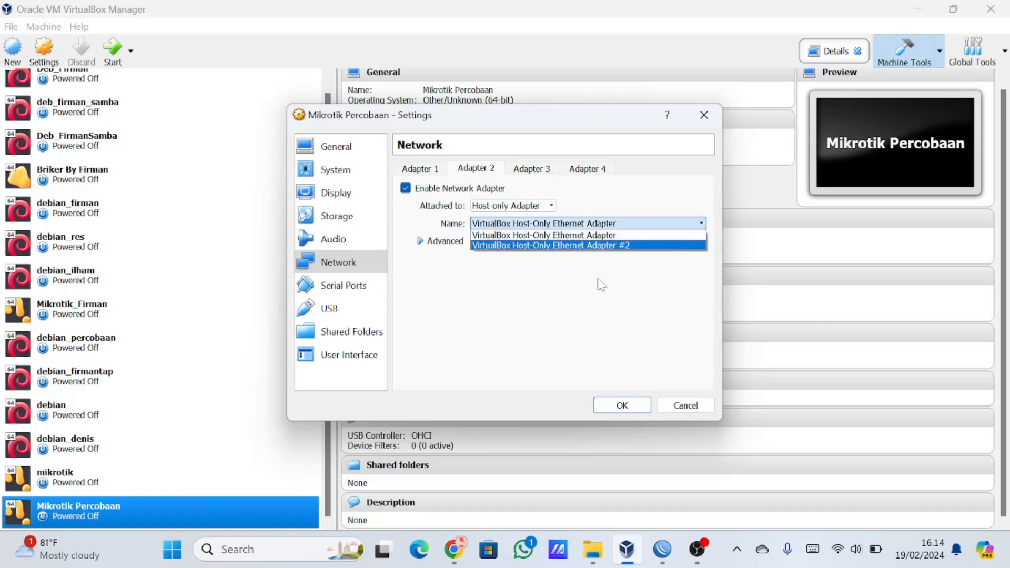
pyautogui.click(612, 246)
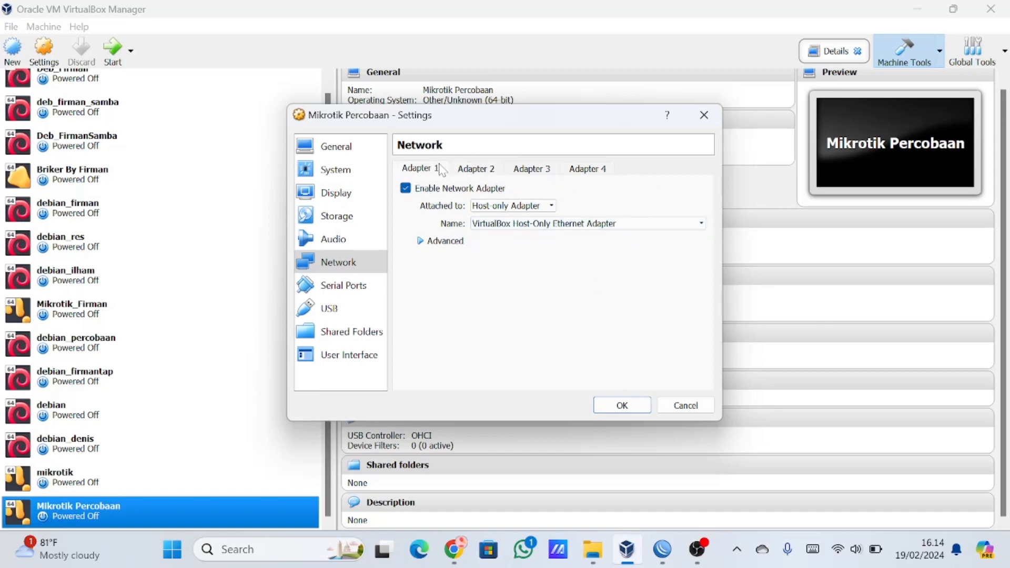
# Review the network adapter configurations of Mikrotik Percobaan and save the machine's settings.
pyautogui.click(521, 174)
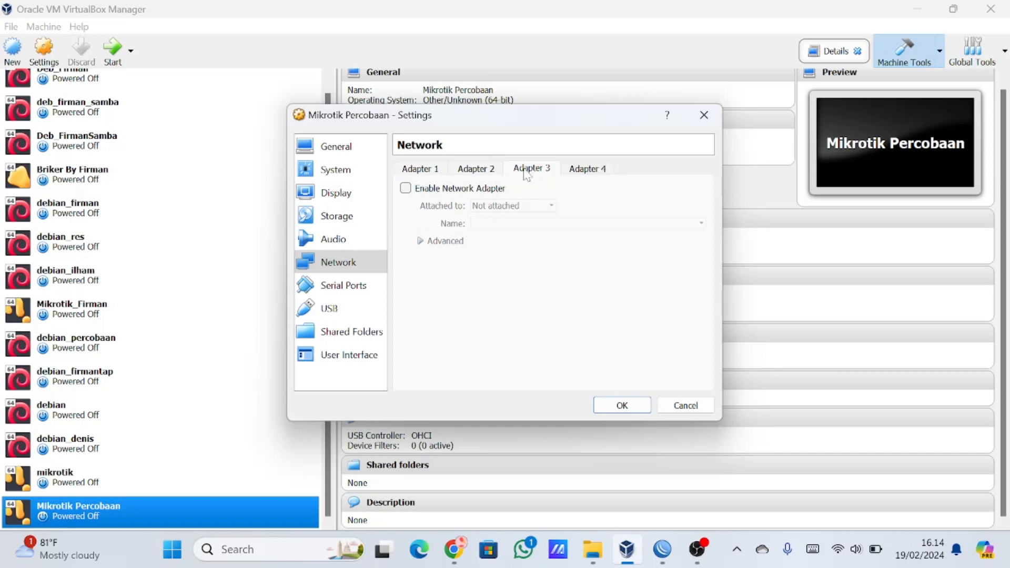
pyautogui.click(592, 174)
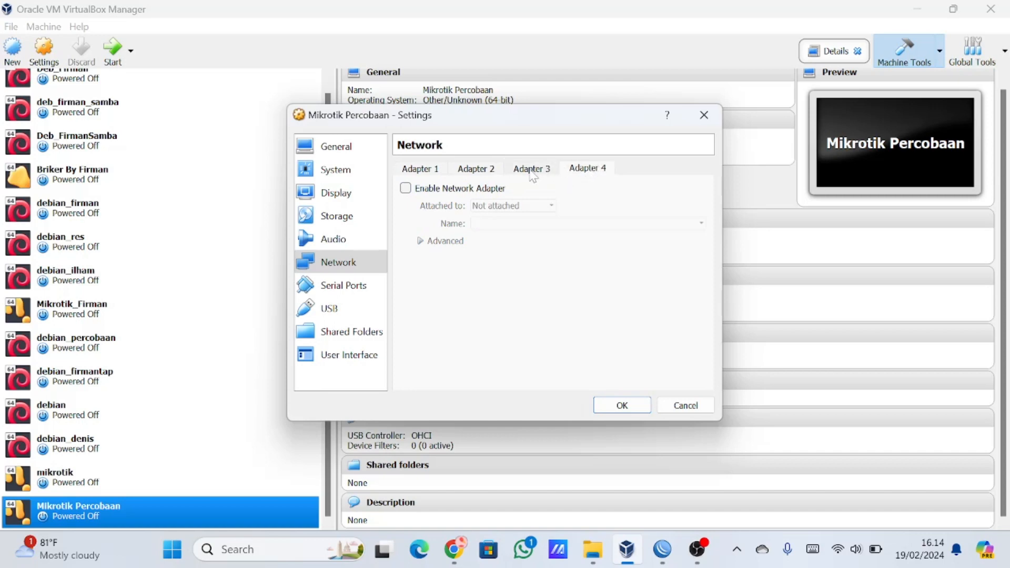
pyautogui.click(489, 169)
pyautogui.click(437, 171)
pyautogui.click(487, 170)
pyautogui.click(422, 174)
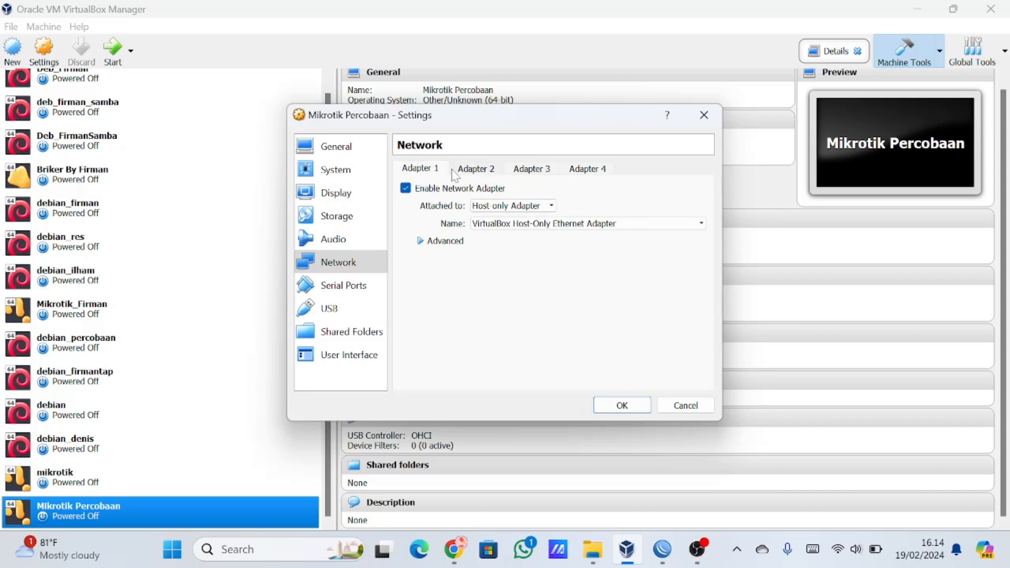
pyautogui.click(492, 171)
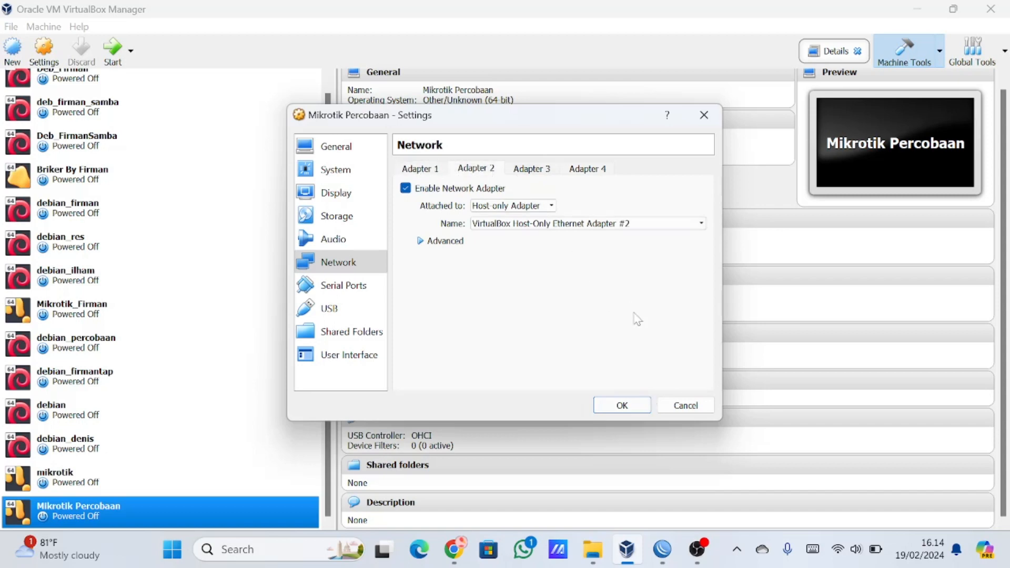
pyautogui.click(626, 414)
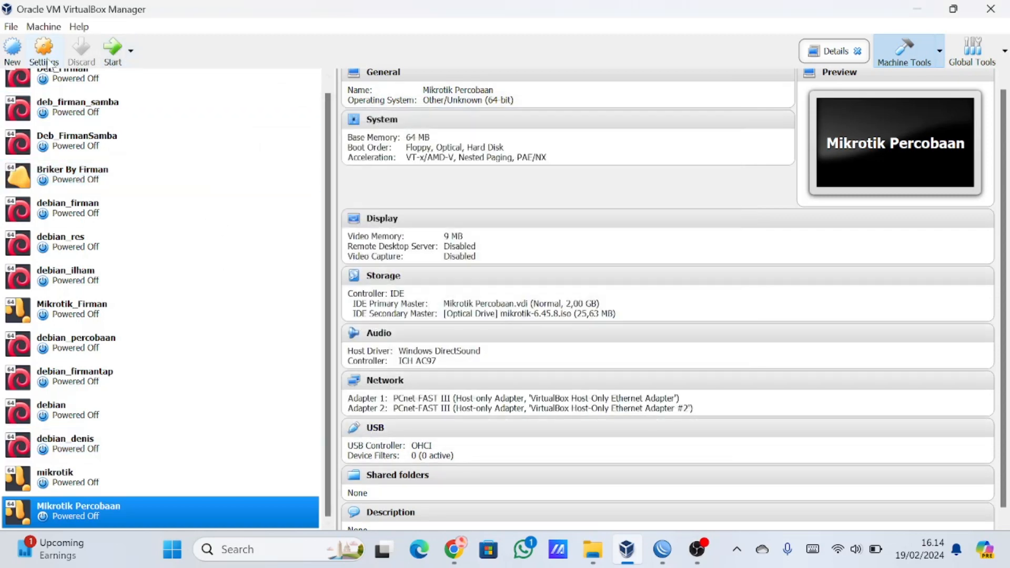
# Enable the DHCP server for VirtualBox Host-Only Ethernet Adapter in the Host Network Manager, with automatic adapter configuration, and apply it.
pyautogui.click(11, 26)
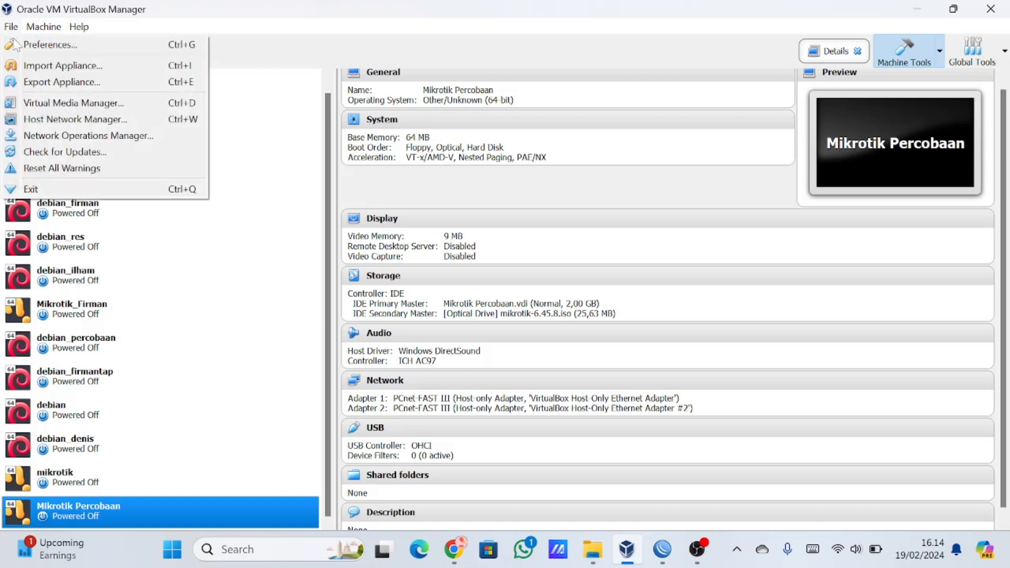
pyautogui.click(75, 120)
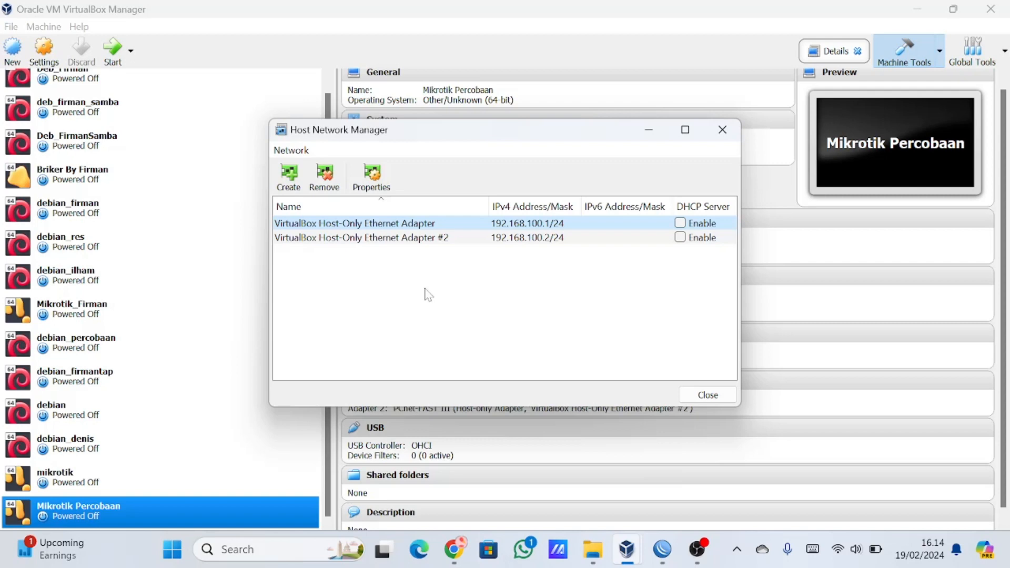
pyautogui.click(680, 224)
pyautogui.click(378, 187)
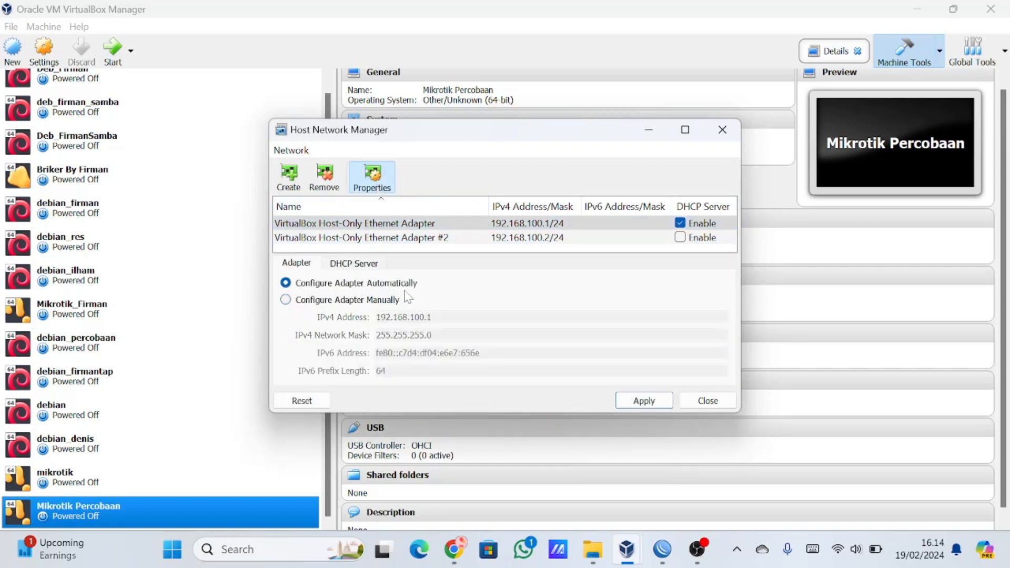
pyautogui.click(332, 265)
pyautogui.click(316, 264)
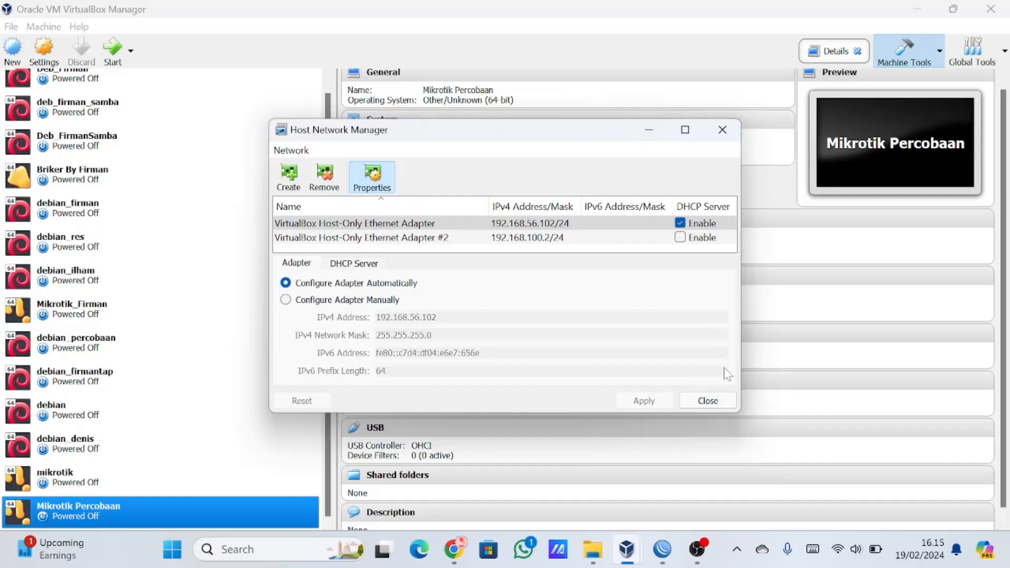
pyautogui.click(708, 401)
# Select the Mikrotik Percobaan virtual machine and start it.
pyautogui.moveTo(79, 242); pyautogui.dragTo(200, 452)
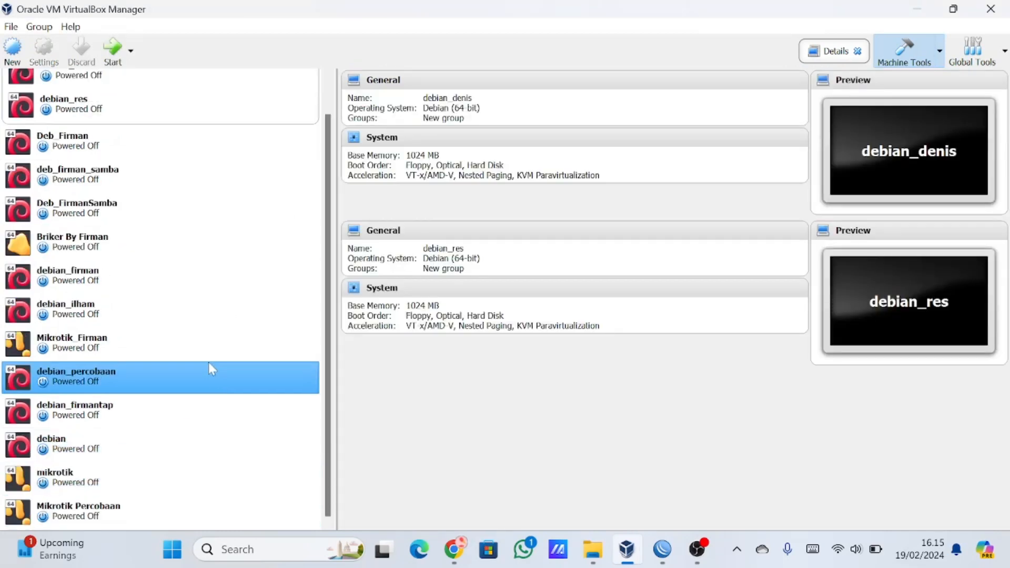
pyautogui.click(124, 513)
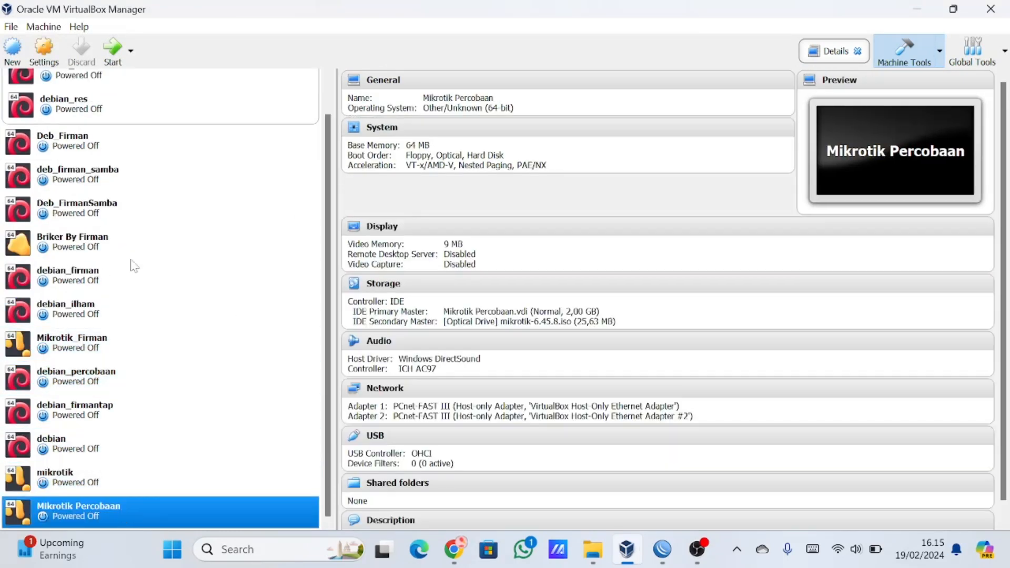
pyautogui.click(112, 52)
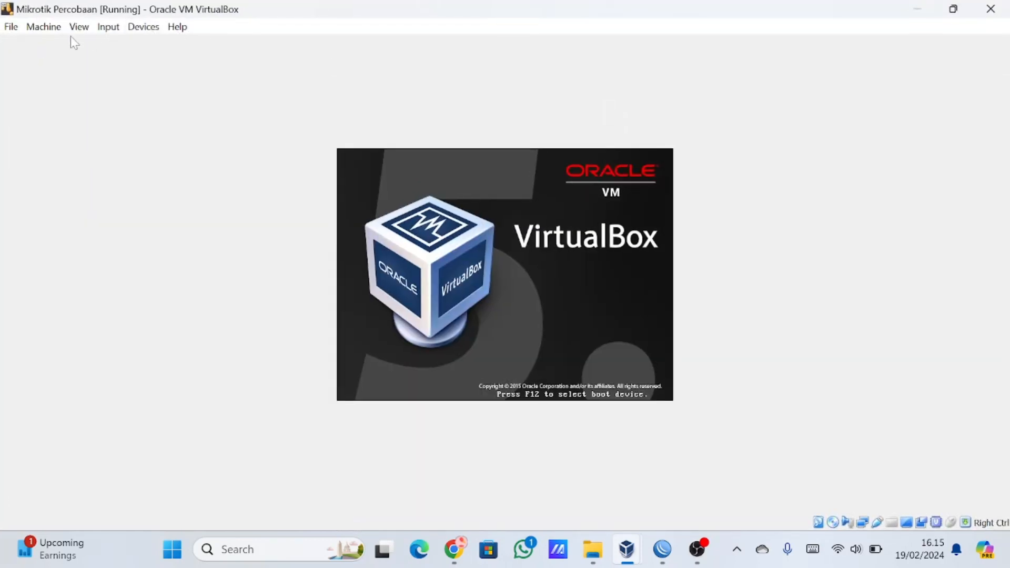
# Enlarge the guest display by increasing its scale factor, and decline capturing the mouse in the virtual machine.
pyautogui.click(79, 26)
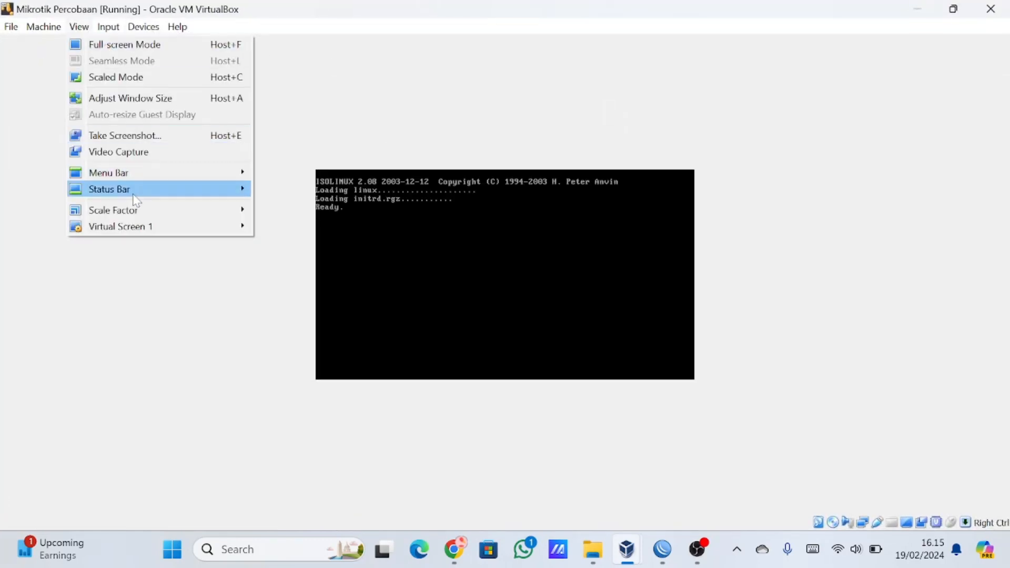
pyautogui.moveTo(135, 208)
pyautogui.click(282, 279)
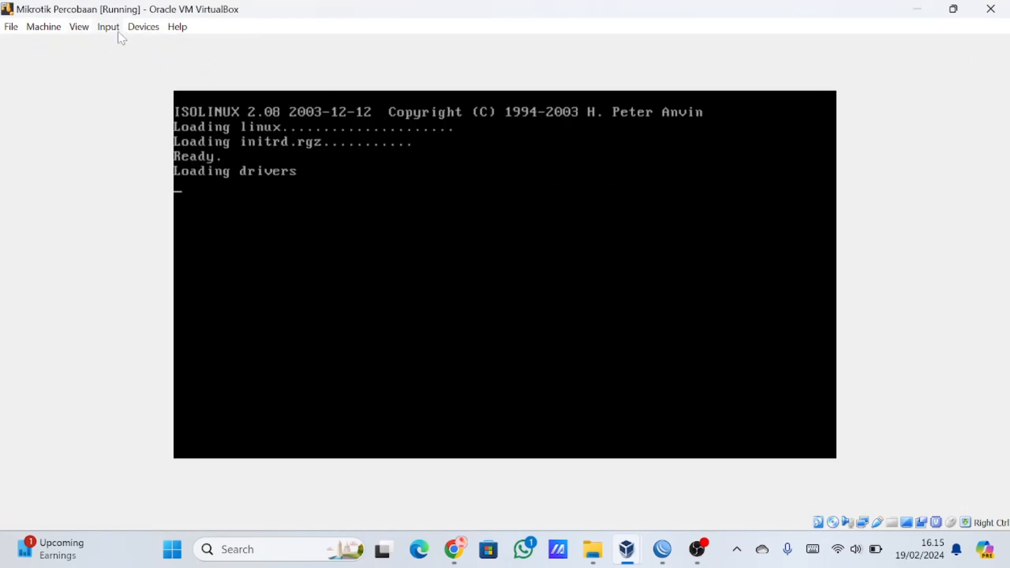
pyautogui.click(79, 27)
pyautogui.click(693, 329)
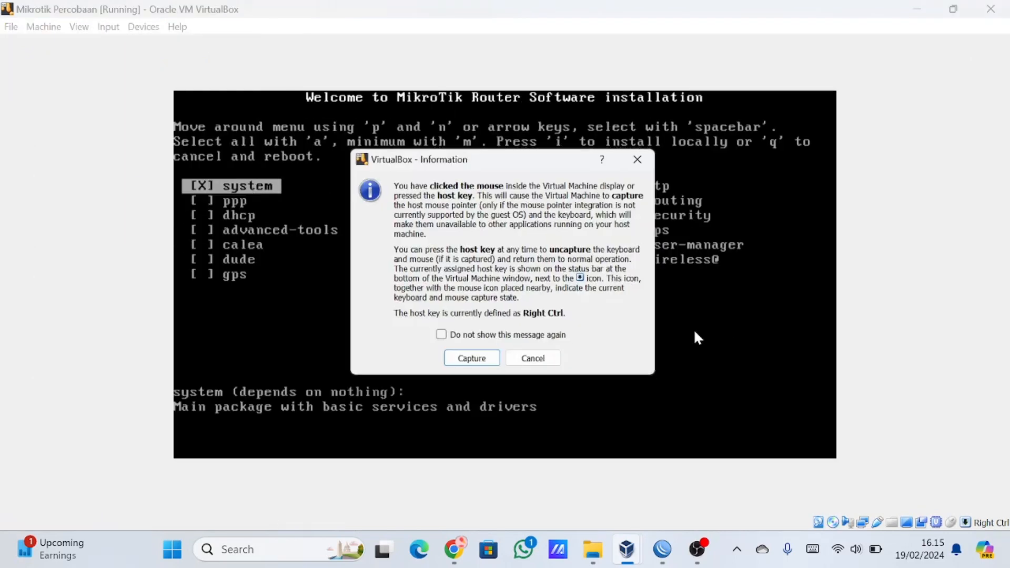
pyautogui.click(551, 361)
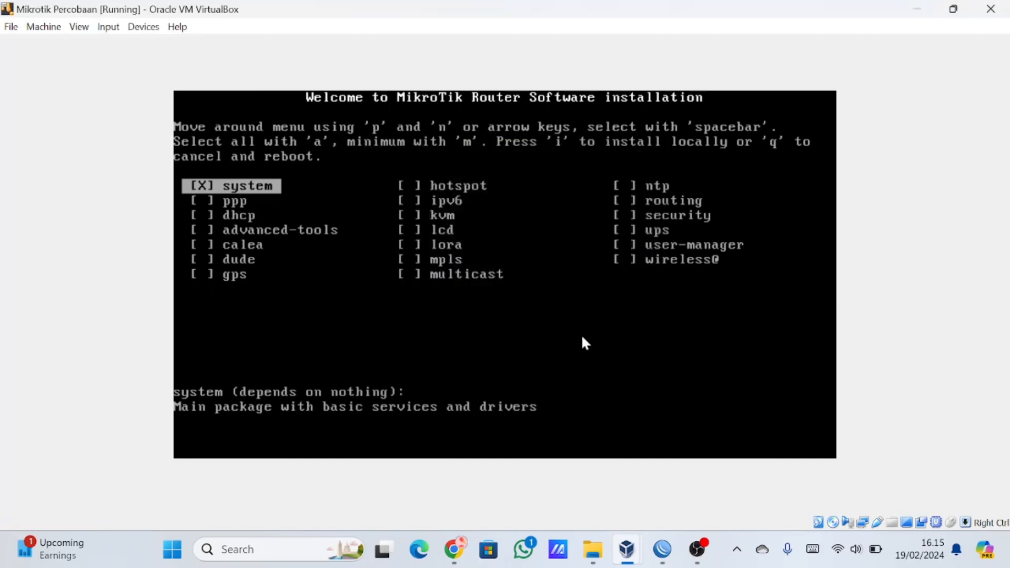
# Install all MikroTik packages locally without keeping the old configuration, and agree to erase the disk.
pyautogui.press('a')
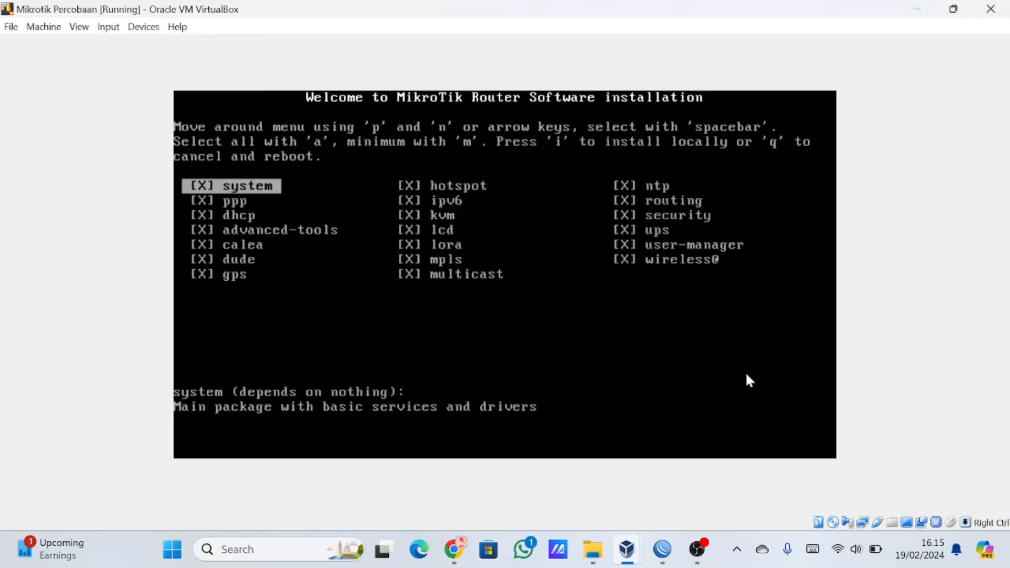
pyautogui.press('i')
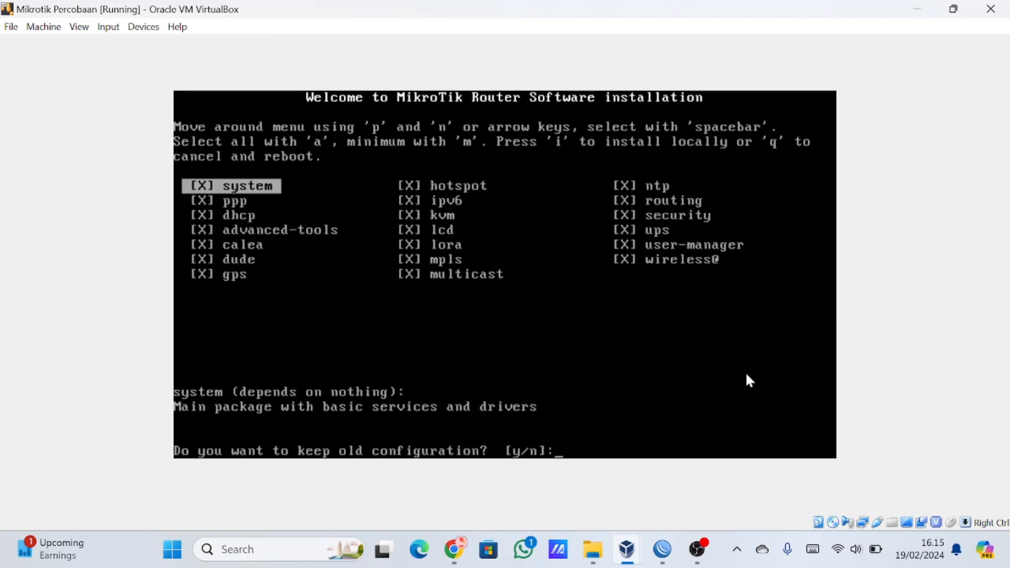
pyautogui.write('n]:')
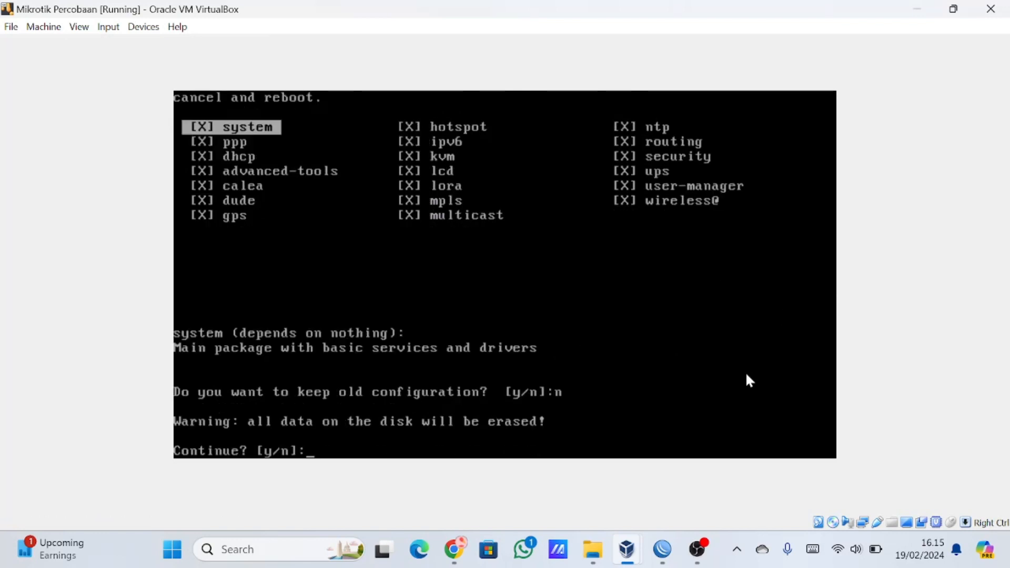
pyautogui.write('y')
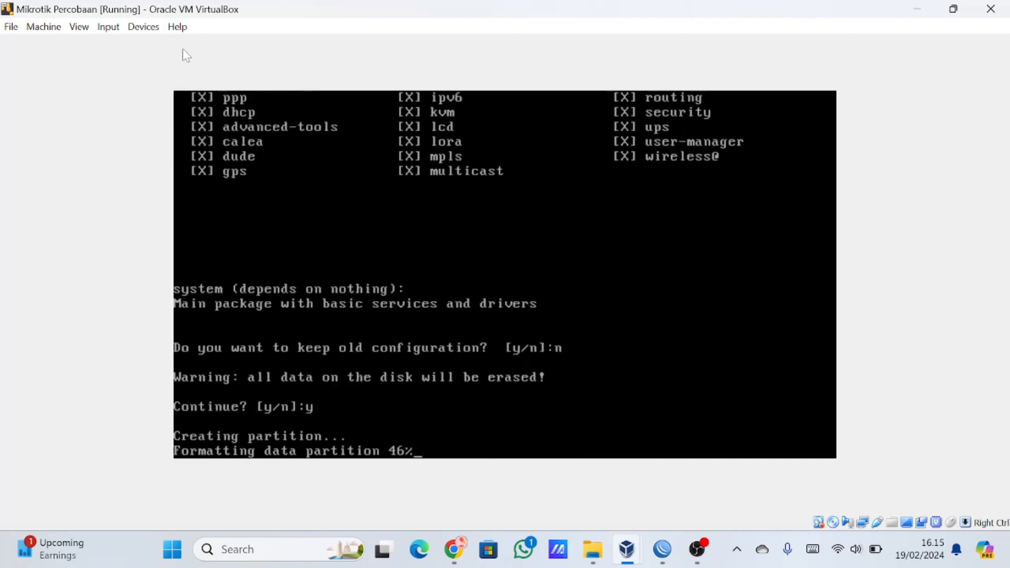
# Eject mikrotik-6.45.8.iso from the running machine's optical drive and reboot the installed system.
pyautogui.click(160, 29)
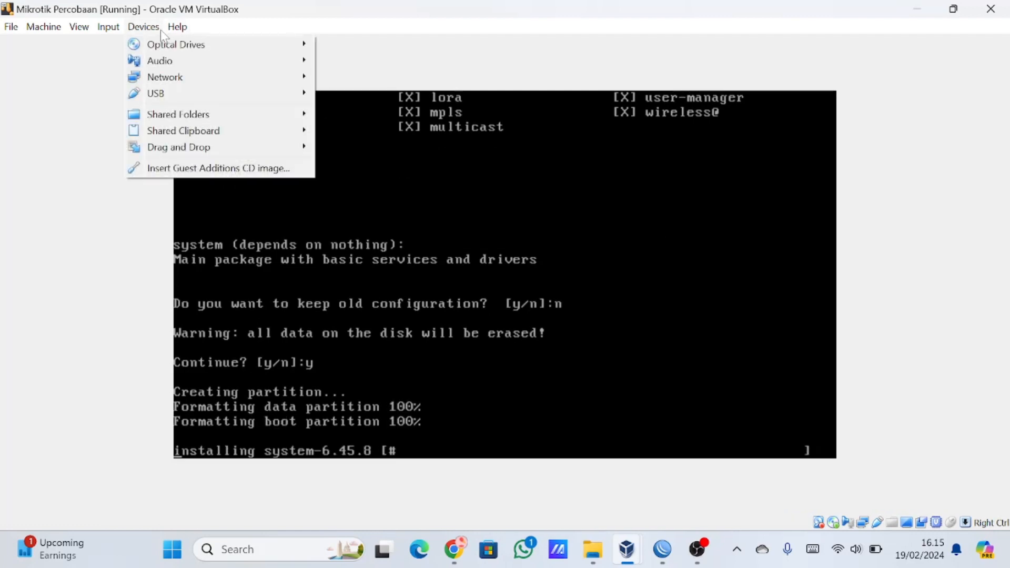
pyautogui.moveTo(174, 27)
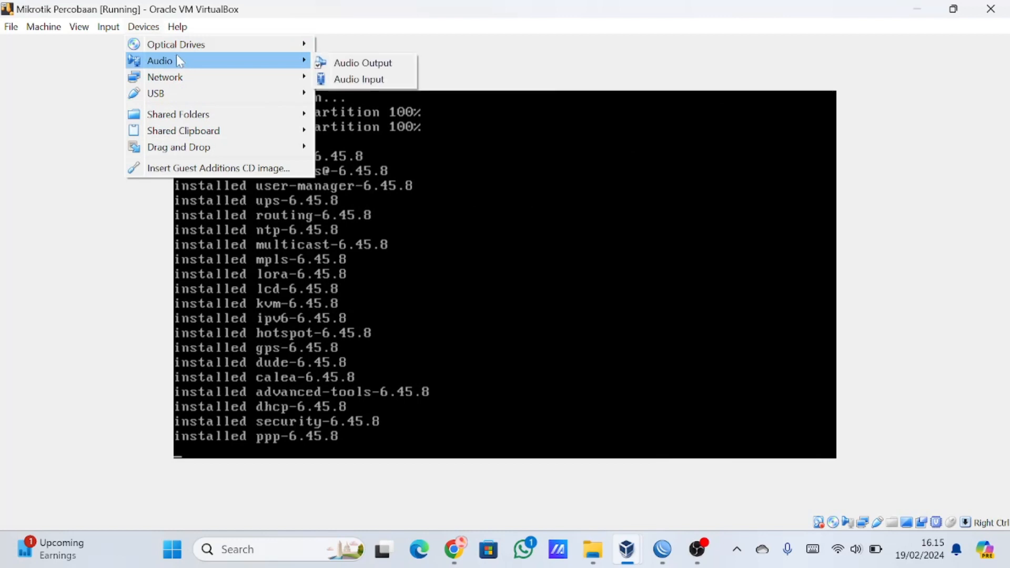
pyautogui.moveTo(174, 51)
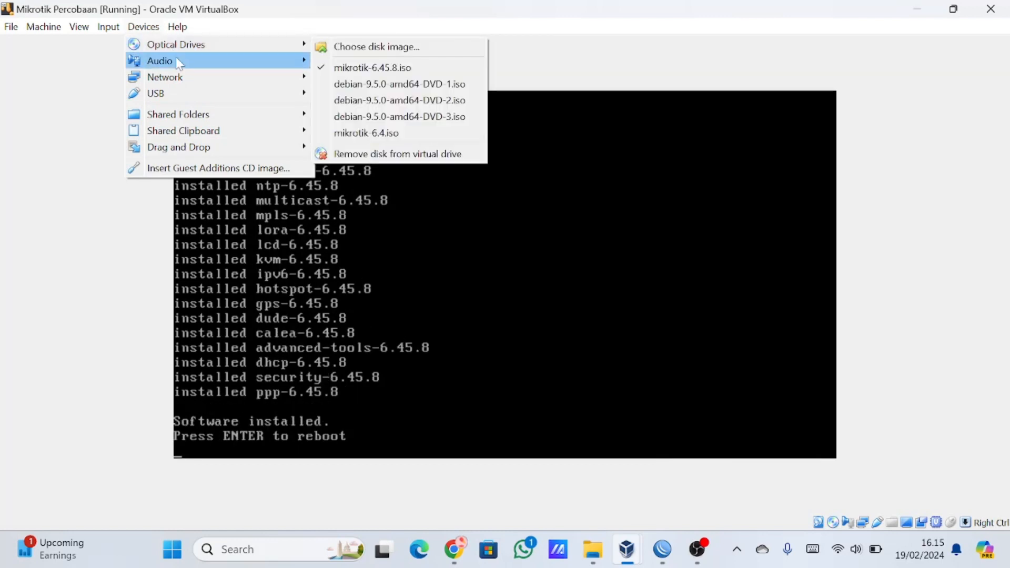
pyautogui.click(144, 31)
pyautogui.click(144, 32)
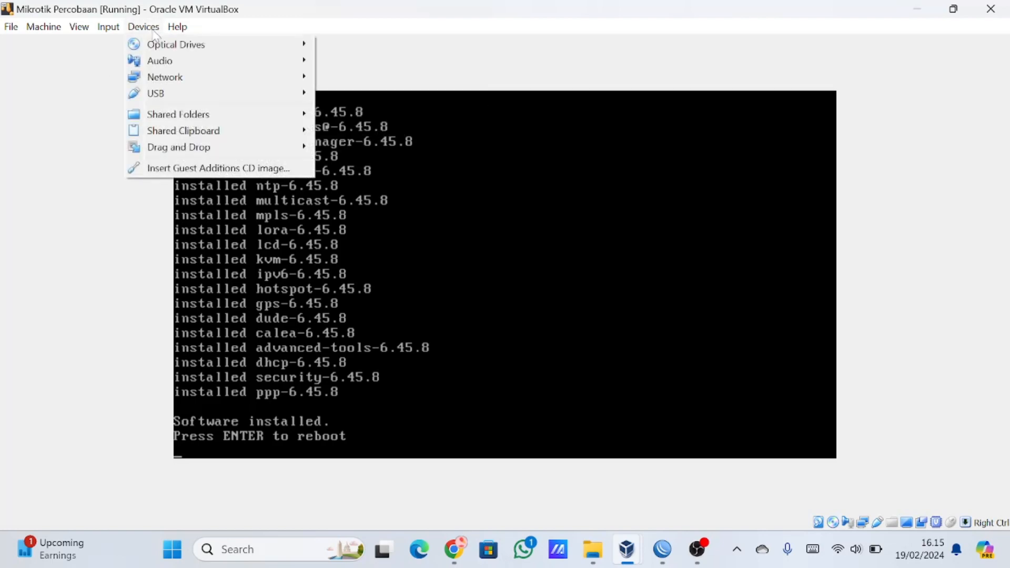
pyautogui.moveTo(157, 44)
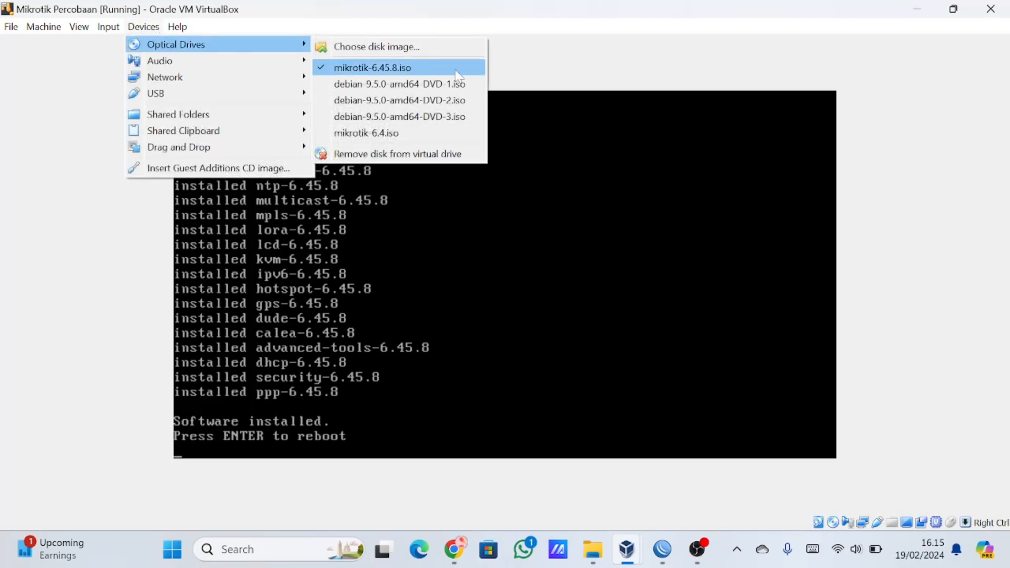
pyautogui.click(405, 69)
pyautogui.click(468, 329)
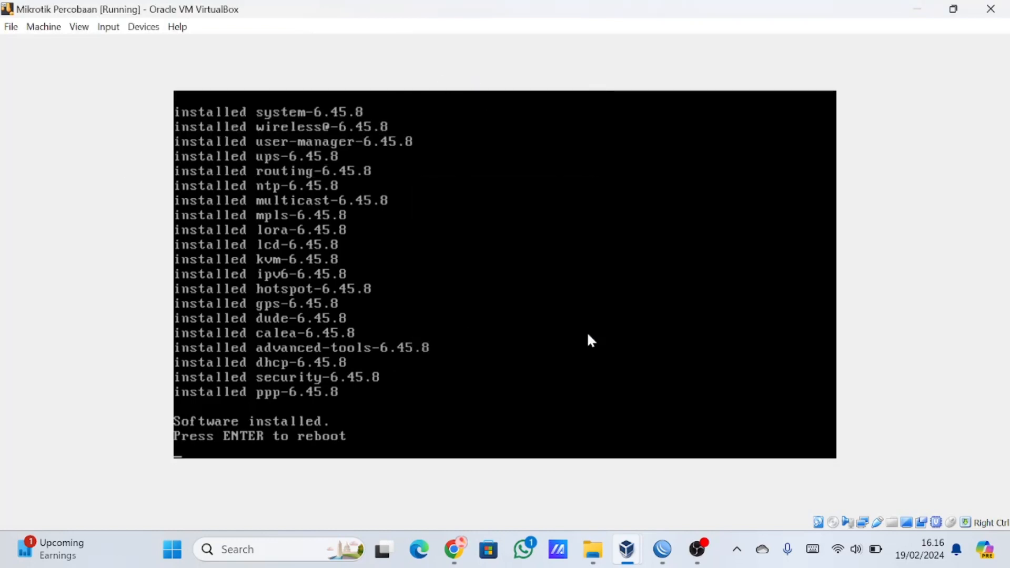
pyautogui.press('Return')
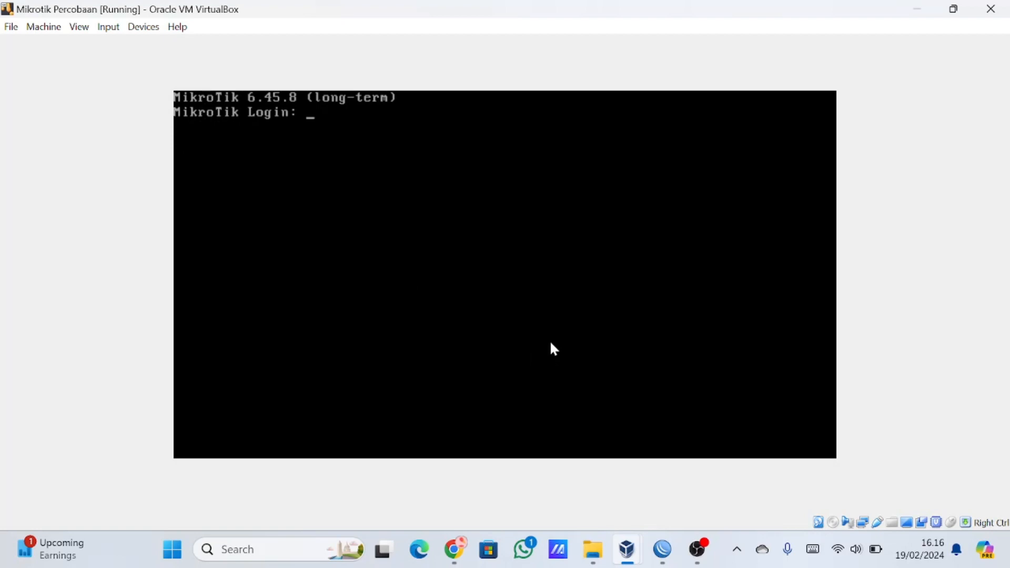
# Log in to MikroTik as admin, leaving the password empty, and decline to view the software license.
pyautogui.write('admin')
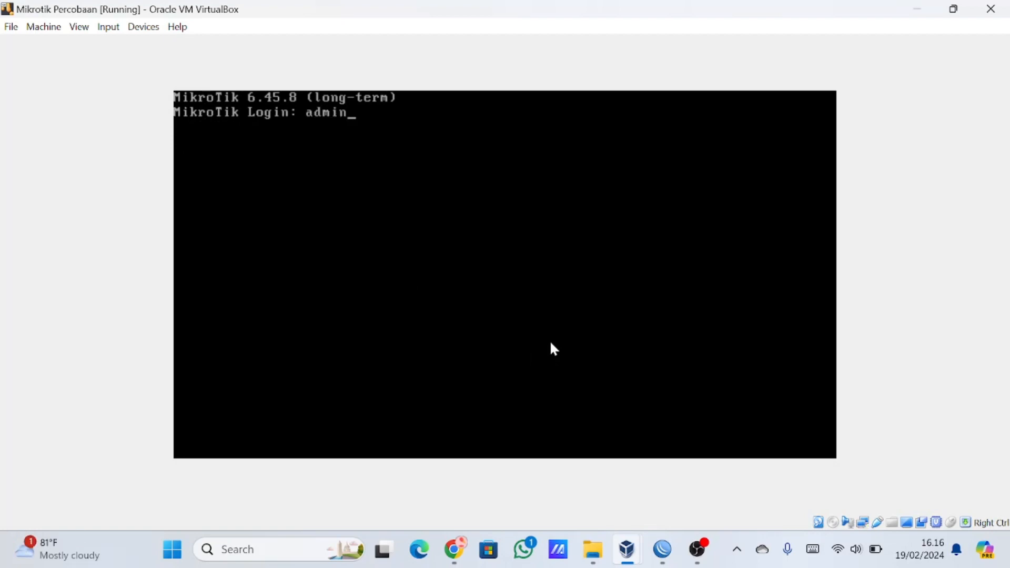
pyautogui.press('Return')
pyautogui.press('Return')
pyautogui.write('n')
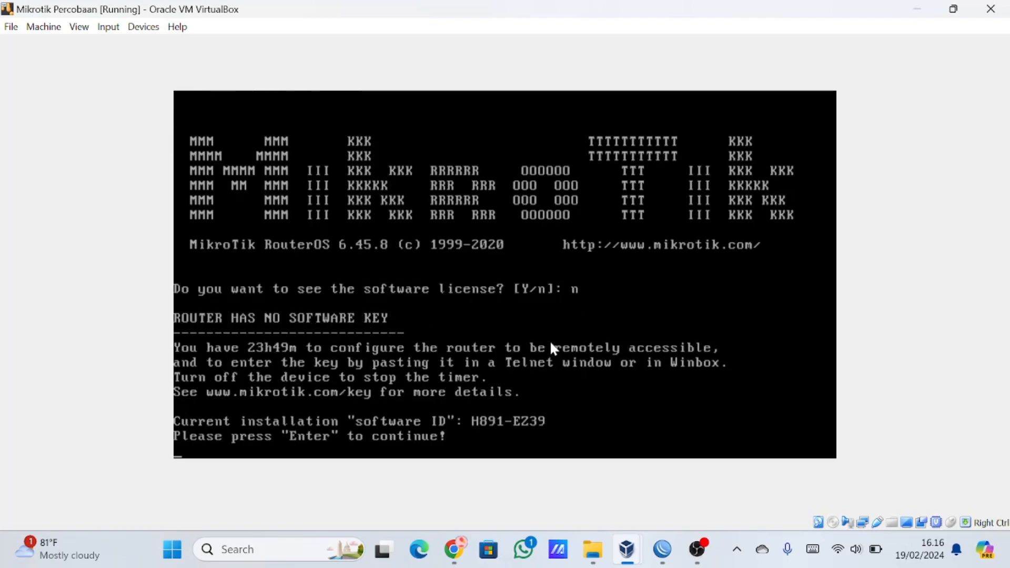
# Continue to the router's command prompt, switch to WinBox and refresh the list of neighboring routers.
pyautogui.press('Return')
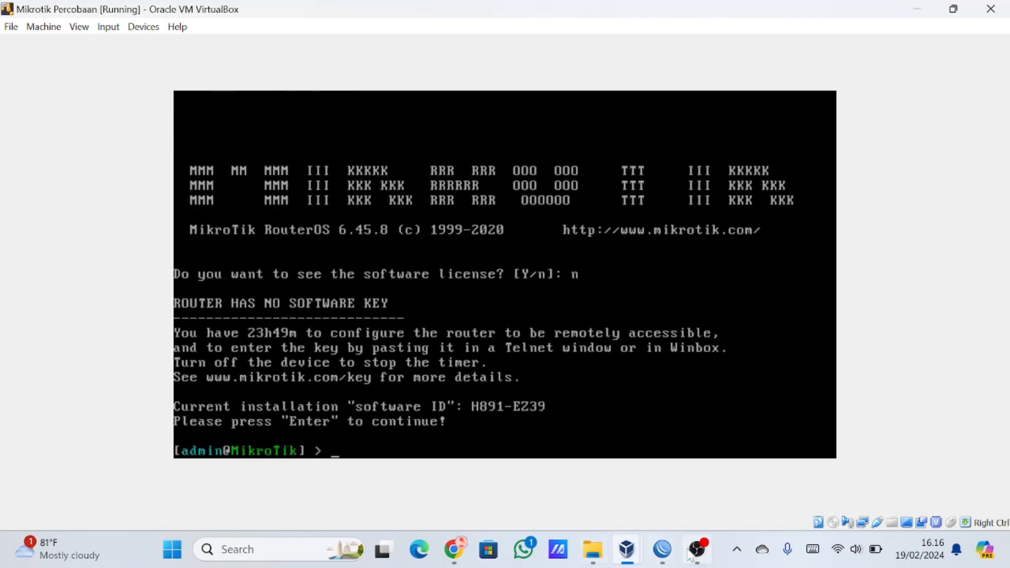
pyautogui.click(670, 550)
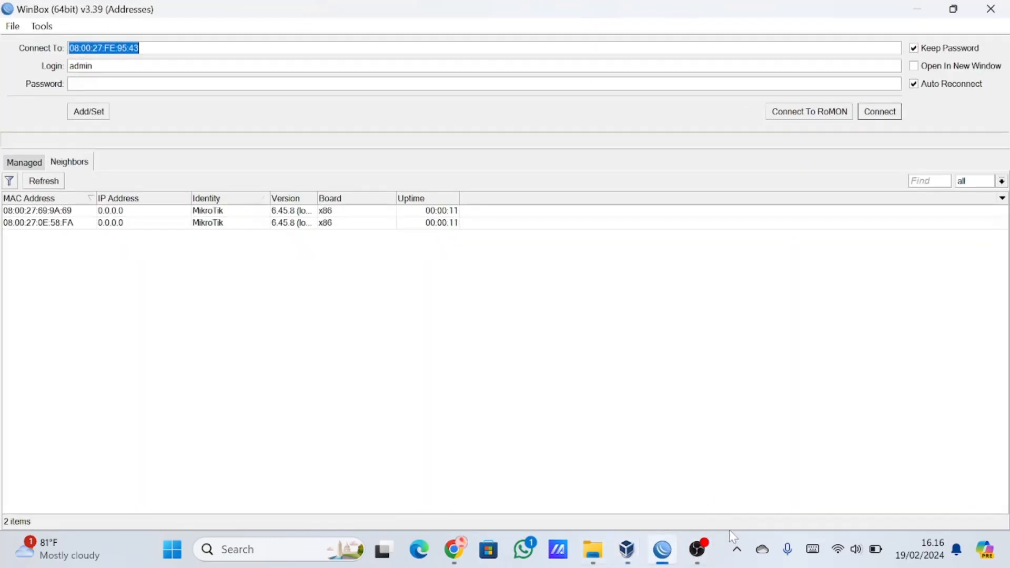
pyautogui.click(50, 181)
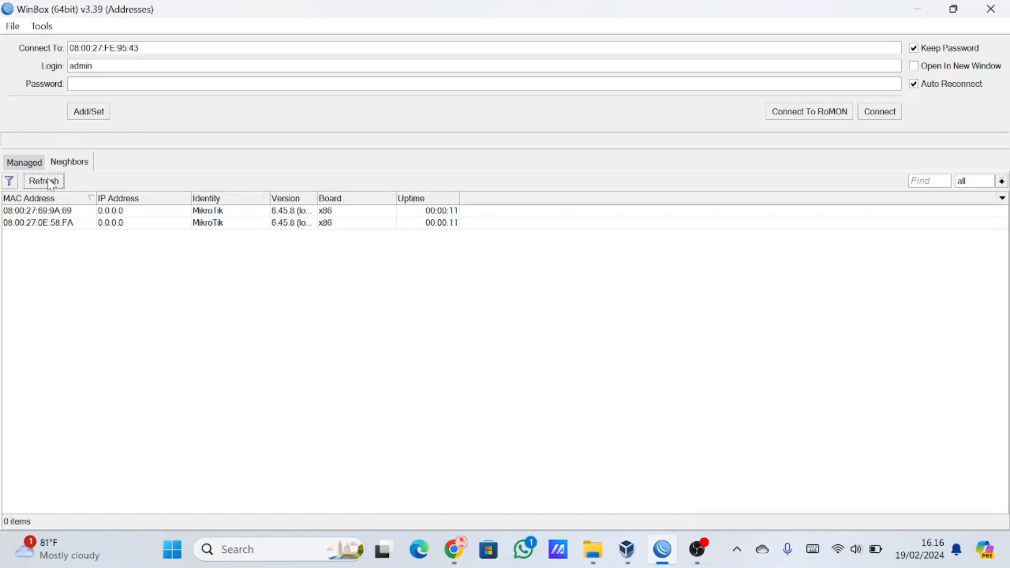
# Connect as admin to the MikroTik neighbor 08:00:27:69:9A:69 without a password, dismiss the welcome notice and maximize the session window.
pyautogui.click(96, 215)
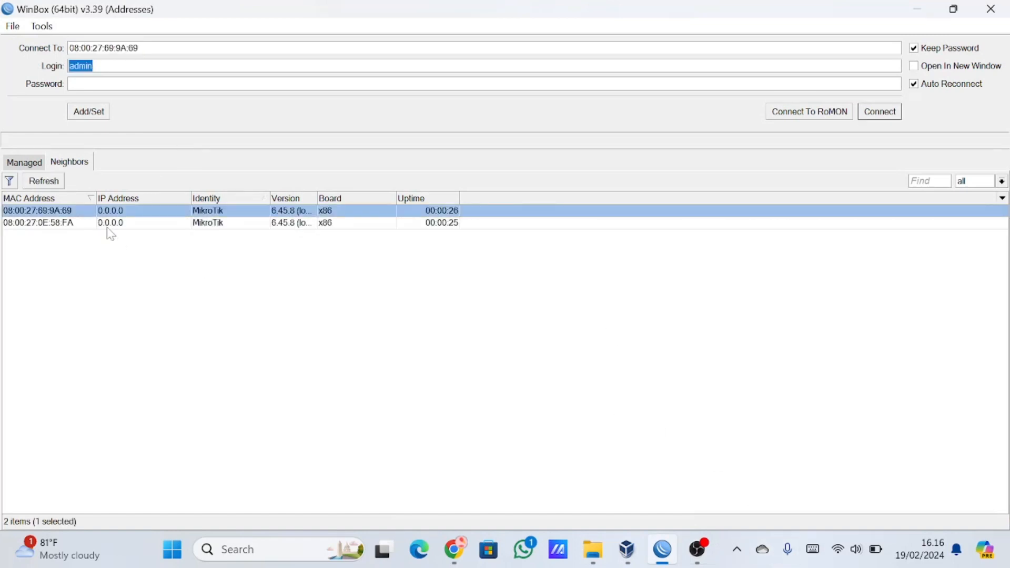
pyautogui.click(117, 226)
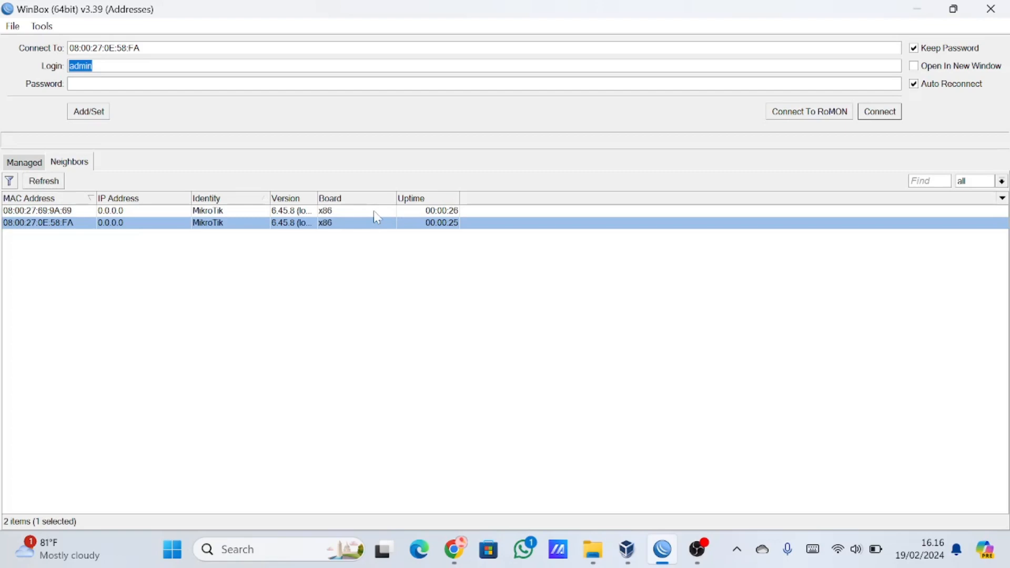
pyautogui.click(105, 211)
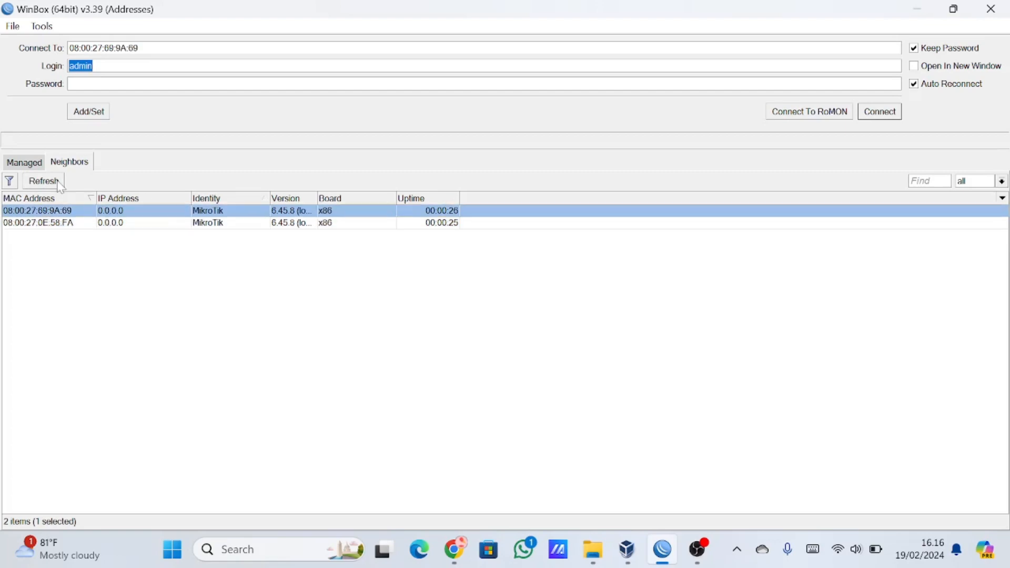
pyautogui.click(888, 114)
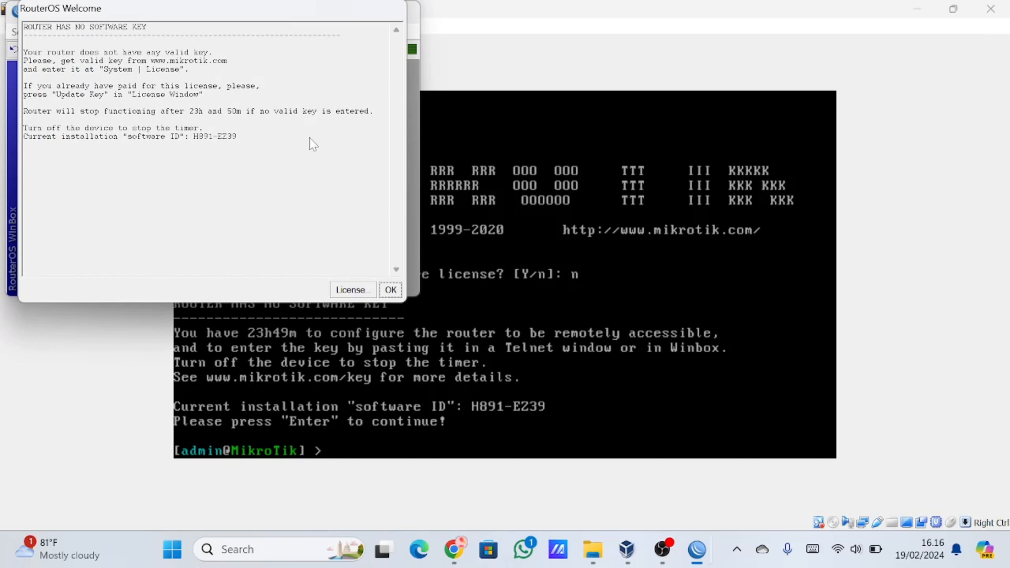
pyautogui.click(390, 289)
pyautogui.click(379, 12)
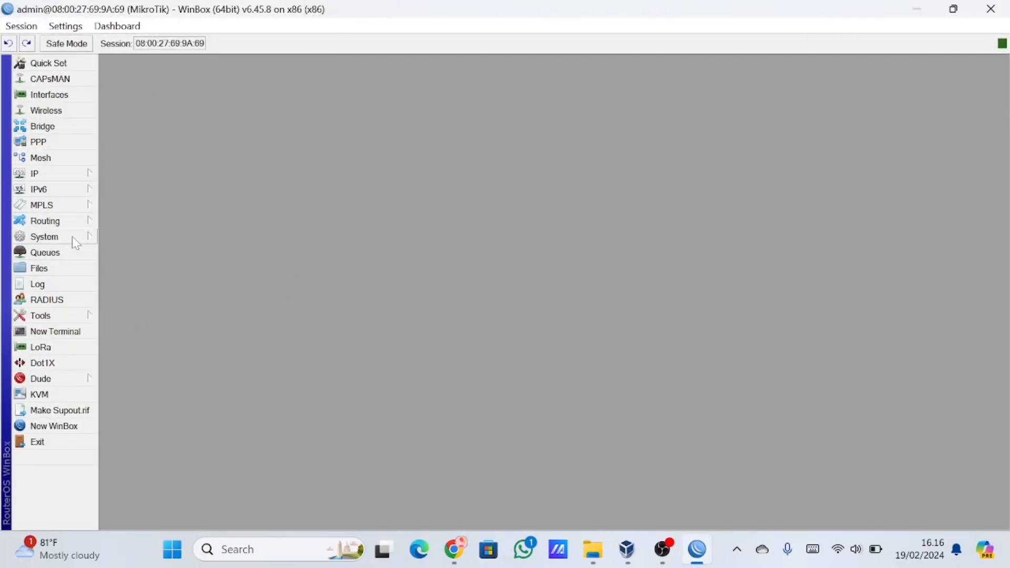
# Add a DHCP client on ether1 with a default route, and add a new IP address to the router's address list.
pyautogui.click(68, 178)
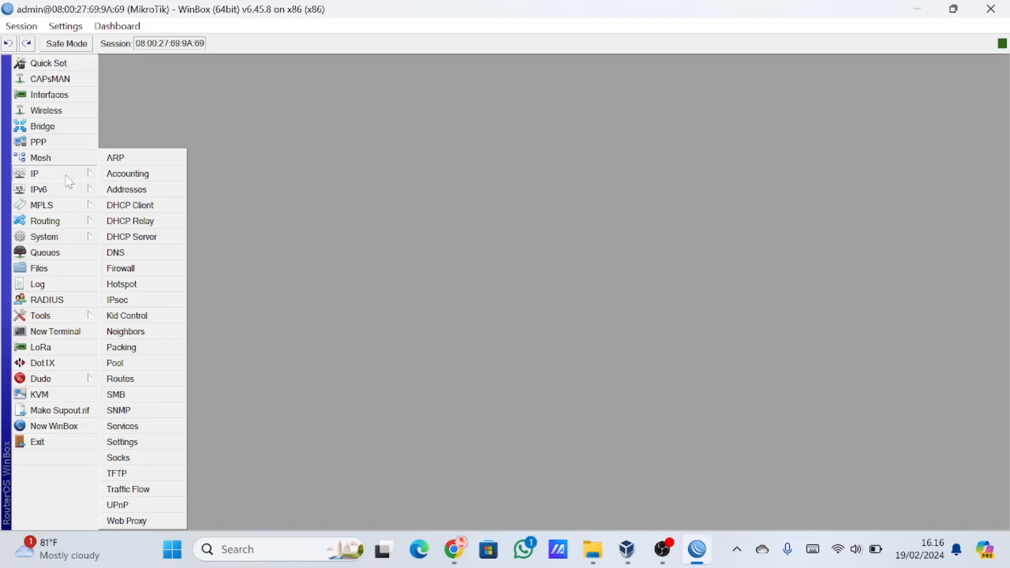
pyautogui.click(71, 176)
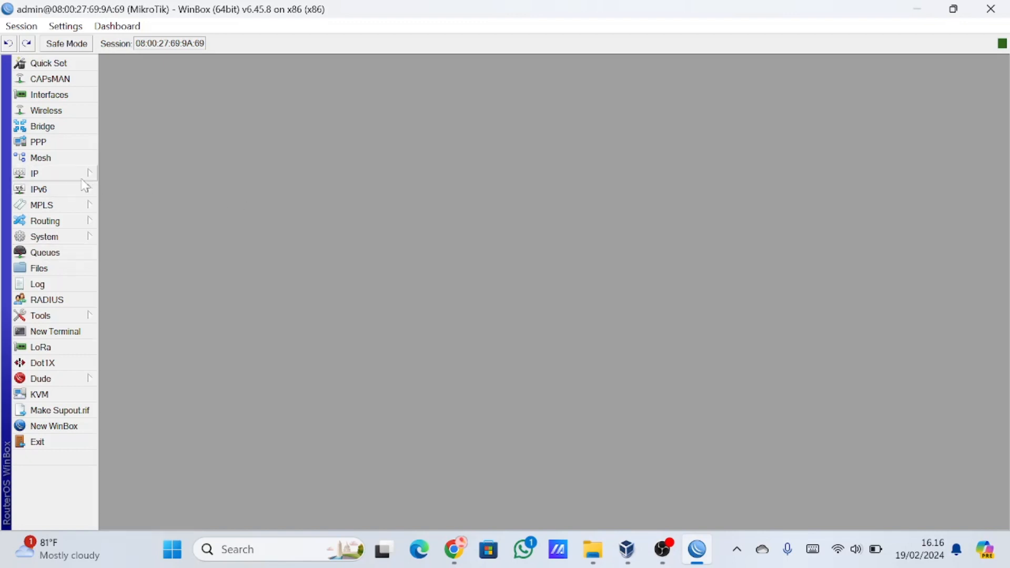
pyautogui.click(83, 178)
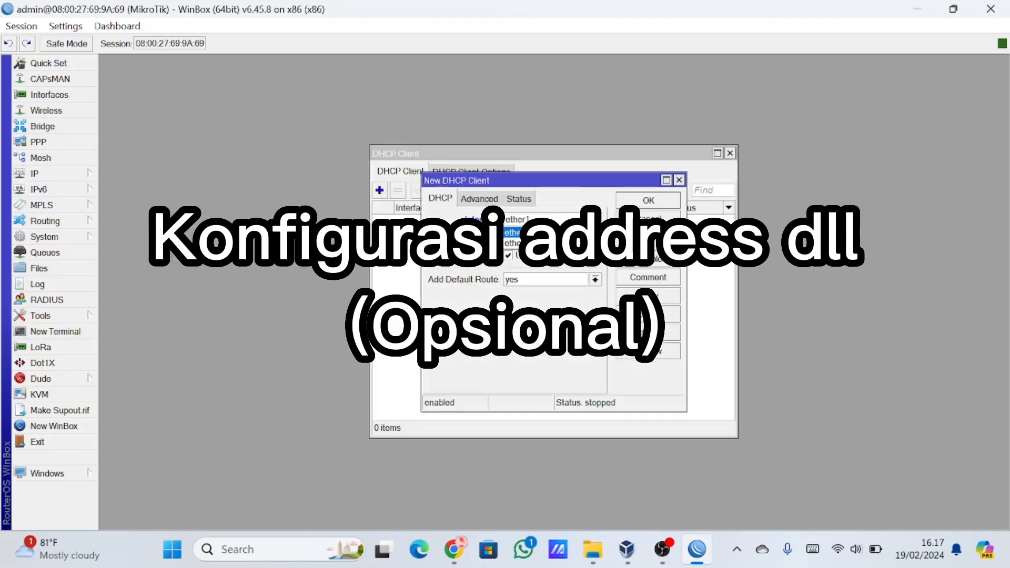
pyautogui.click(34, 173)
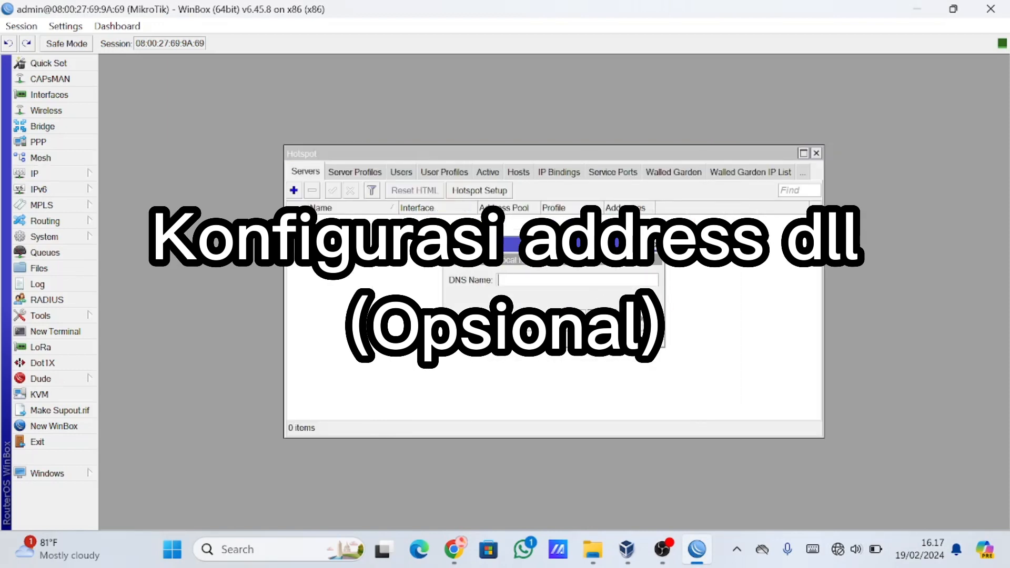
# Set up a hotspot on interface ether2 with the DNS name hotspot.mantap.com and admin as the local hotspot user.
pyautogui.write('hotspot.')
pyautogui.click(129, 206)
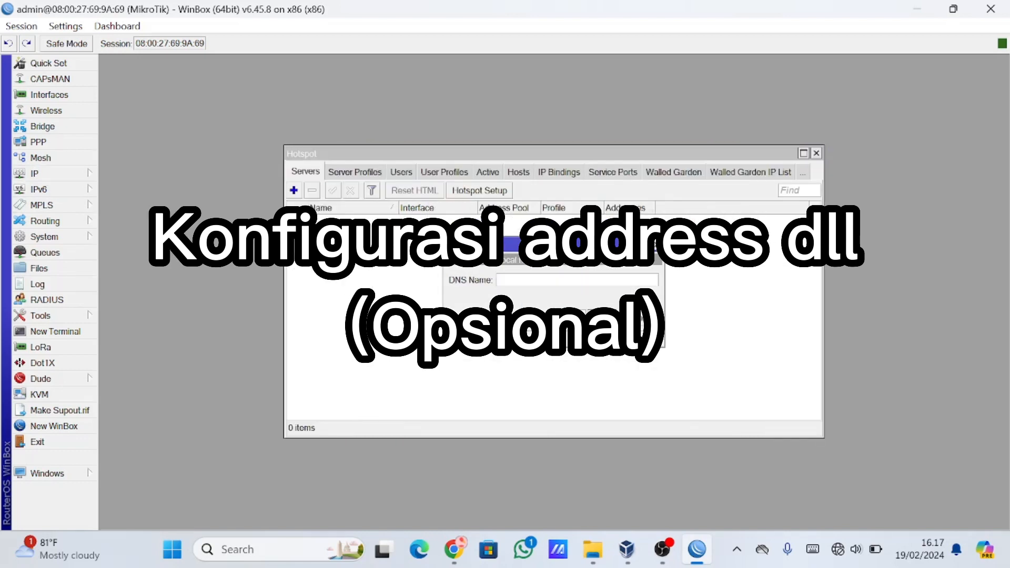
pyautogui.write('hotspot.mart')
pyautogui.click(598, 322)
pyautogui.click(598, 323)
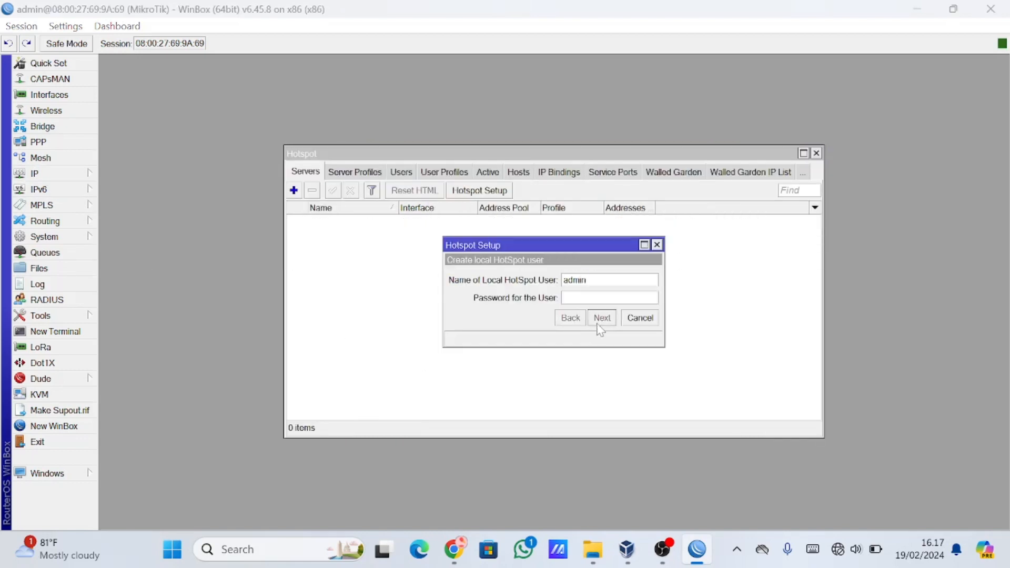
pyautogui.click(560, 287)
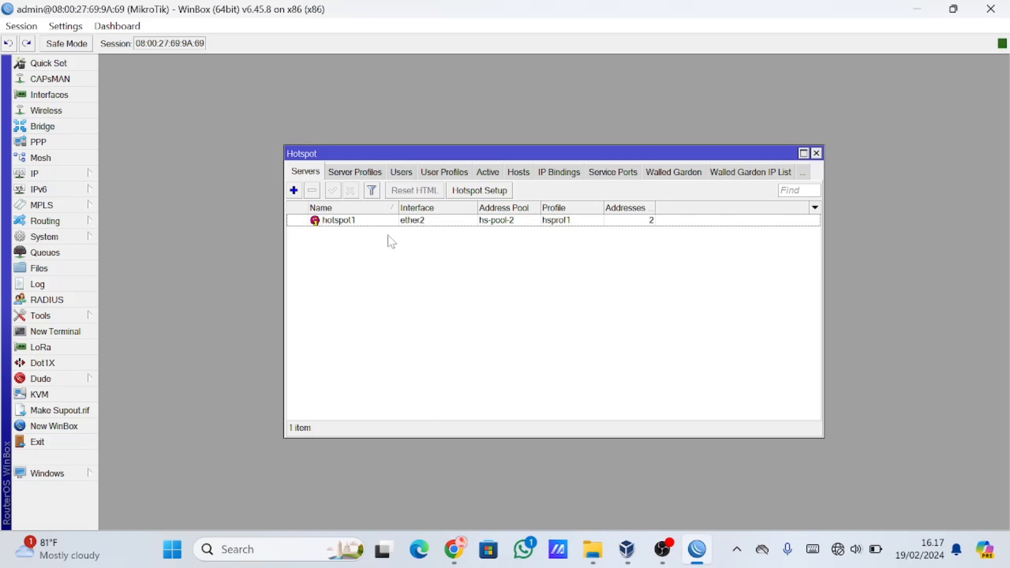
# In the hotspot server profile hsprof1, disable login by Cookie, enable Use RADIUS and save the profile.
pyautogui.click(372, 176)
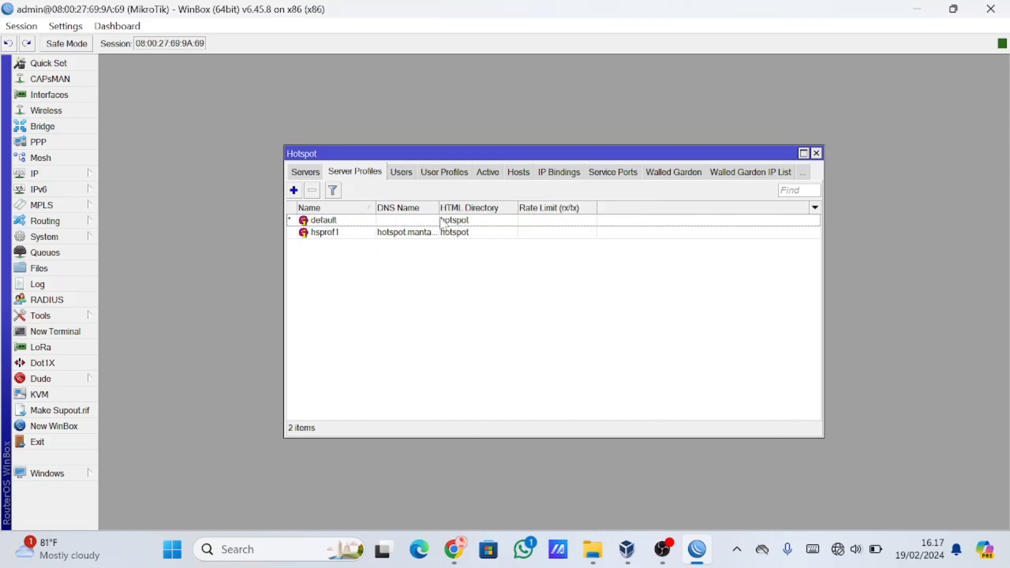
pyautogui.click(431, 236)
pyautogui.doubleClick(433, 233)
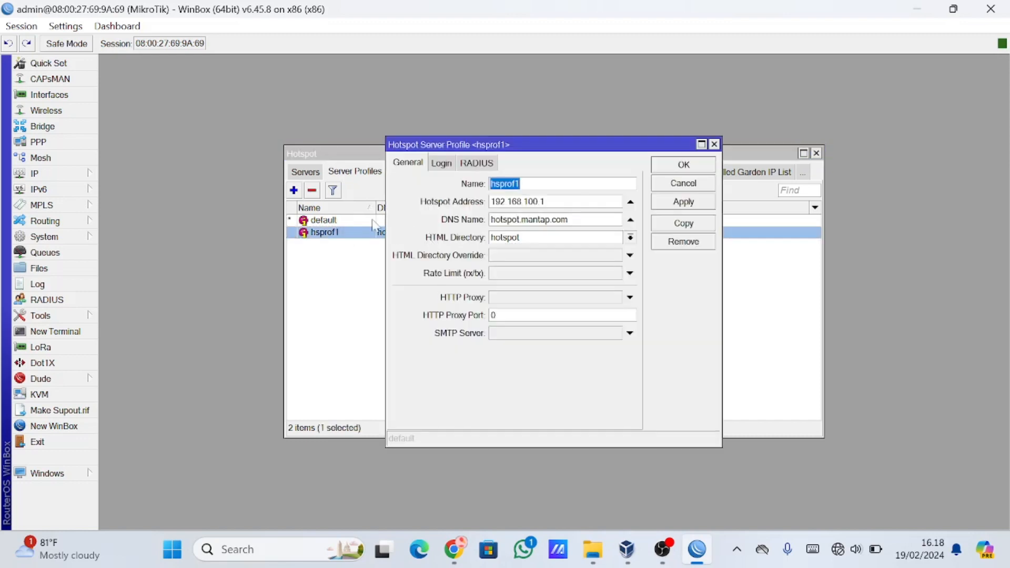
pyautogui.click(443, 165)
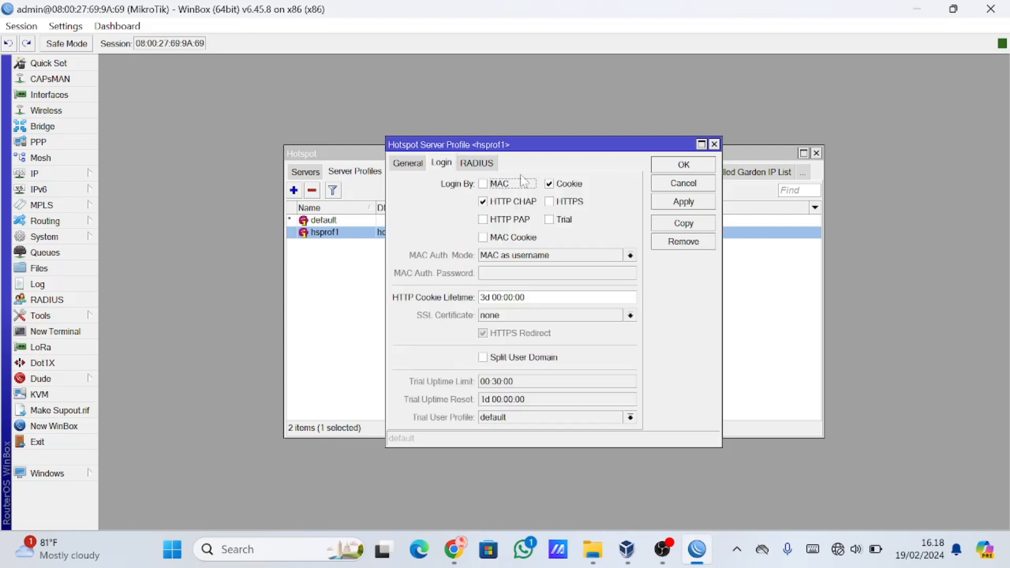
pyautogui.click(492, 165)
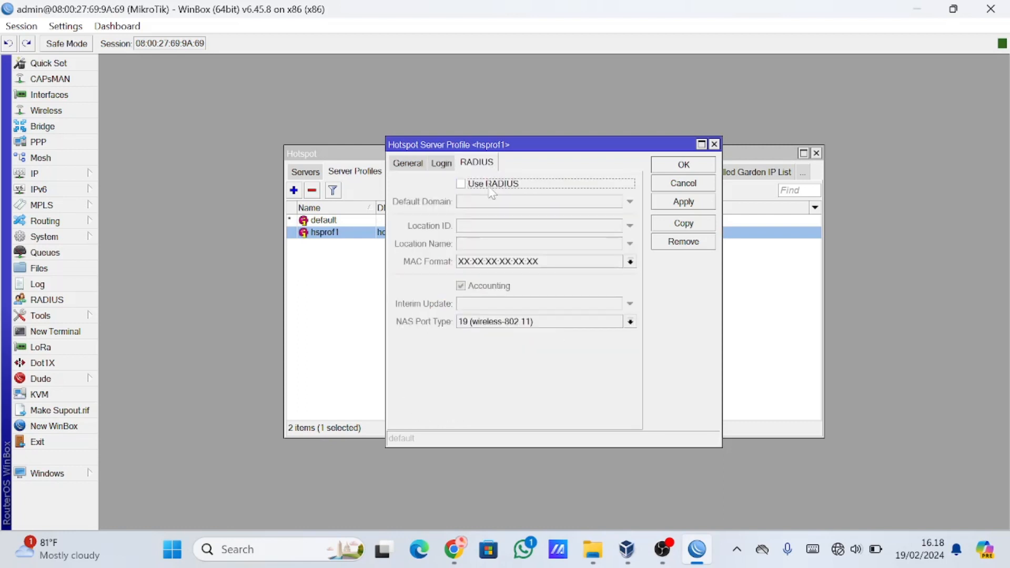
pyautogui.click(461, 184)
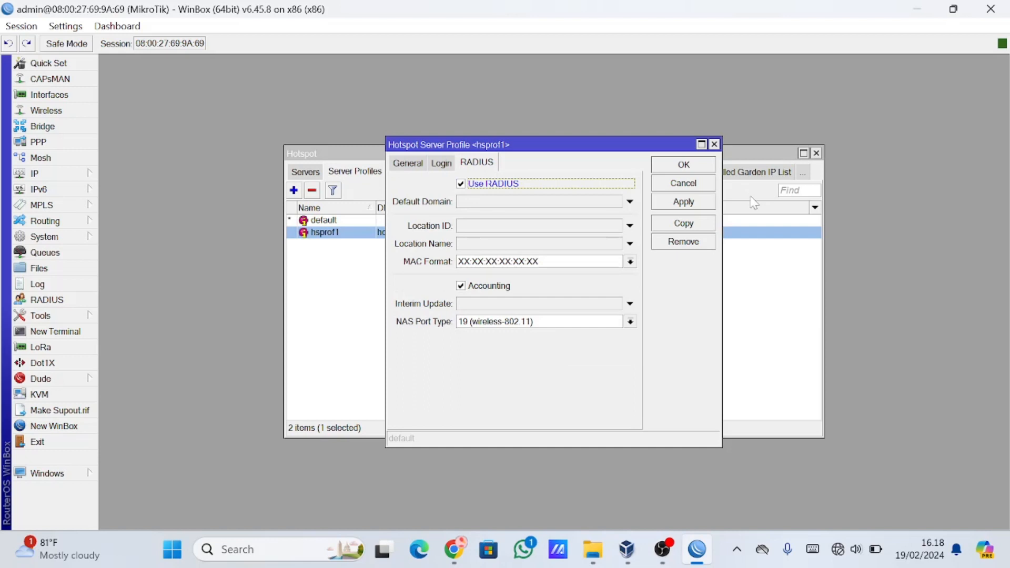
pyautogui.click(696, 205)
pyautogui.click(684, 165)
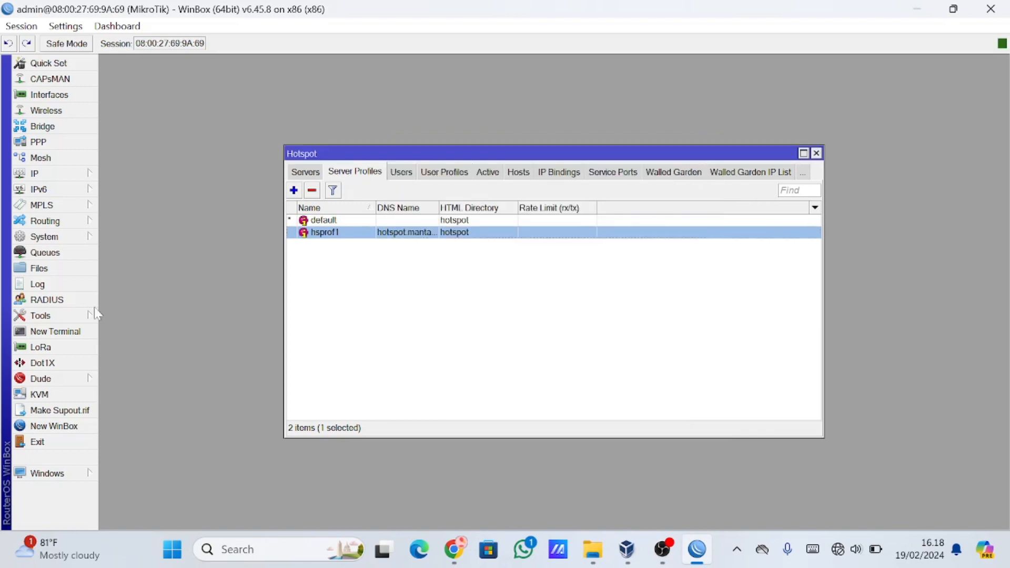
# Add a RADIUS server for the hotspot service at address 127.0.0.1, enter its shared secret, and turn off password hiding.
pyautogui.click(43, 300)
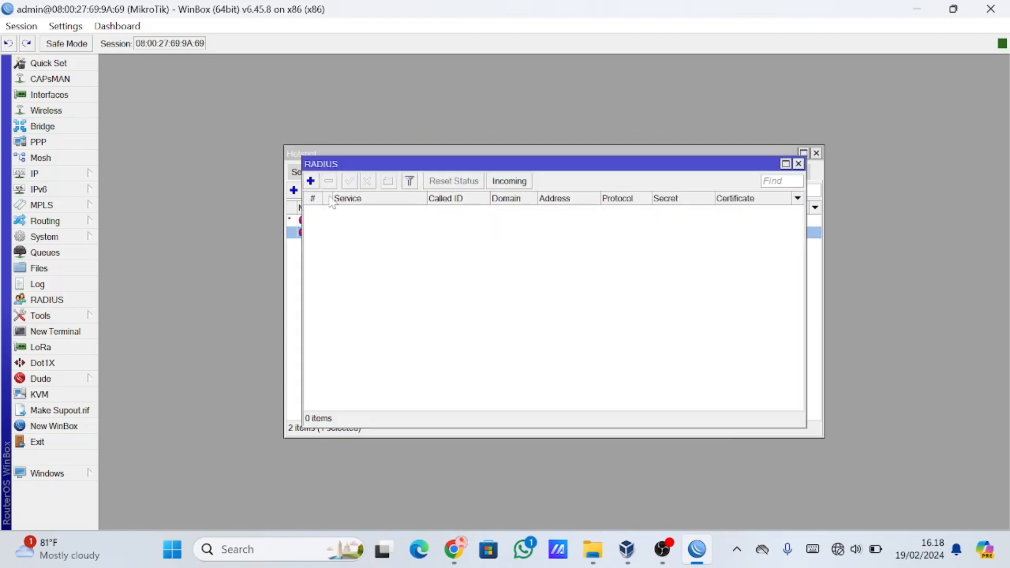
pyautogui.click(310, 182)
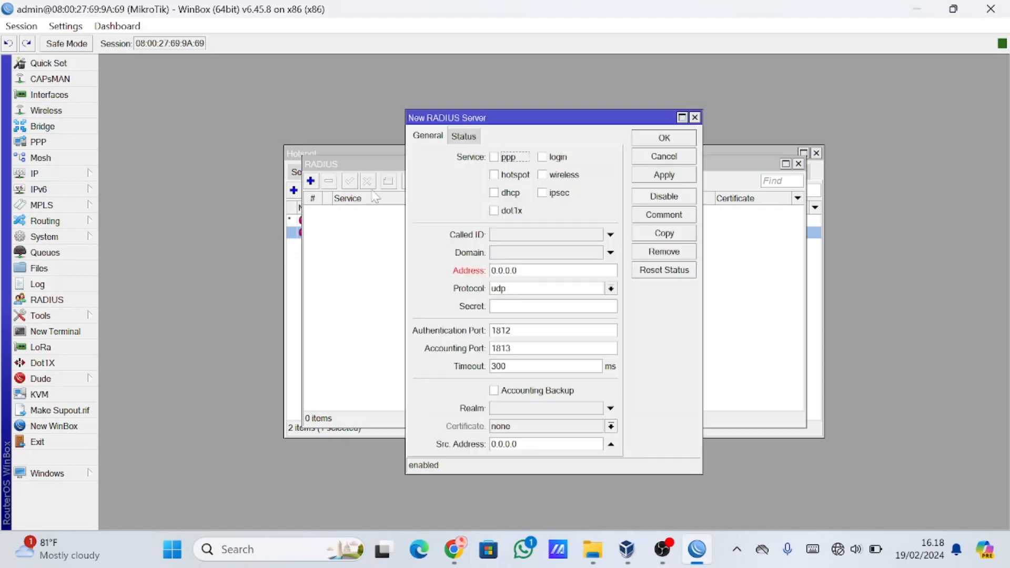
pyautogui.click(495, 175)
pyautogui.click(482, 274)
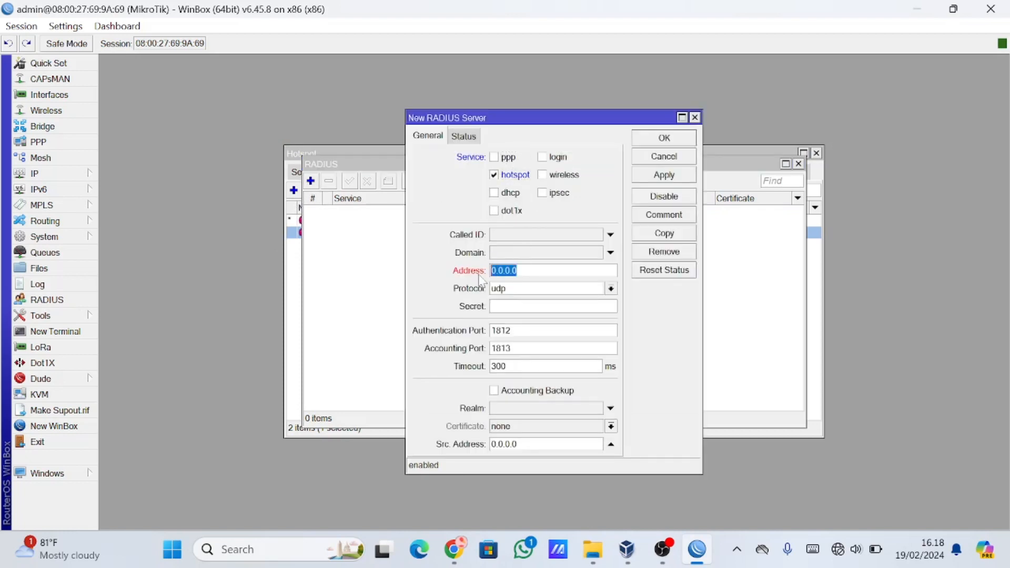
pyautogui.write('127')
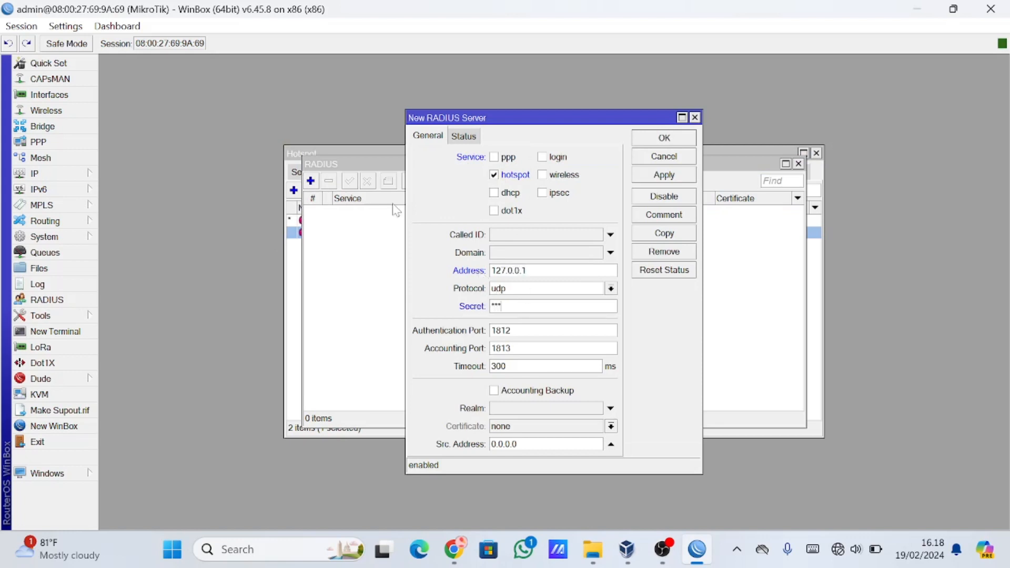
pyautogui.click(65, 26)
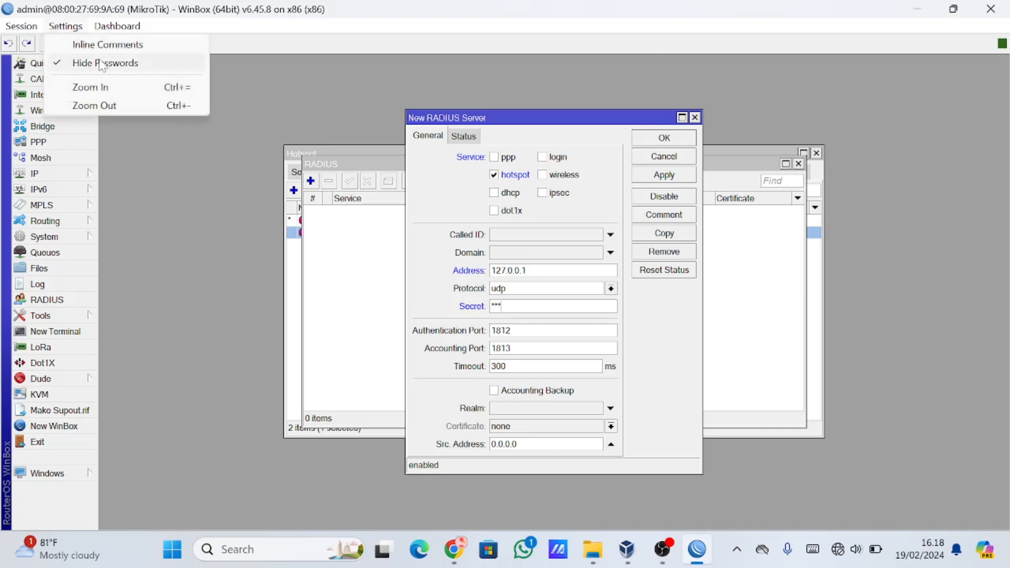
pyautogui.click(102, 64)
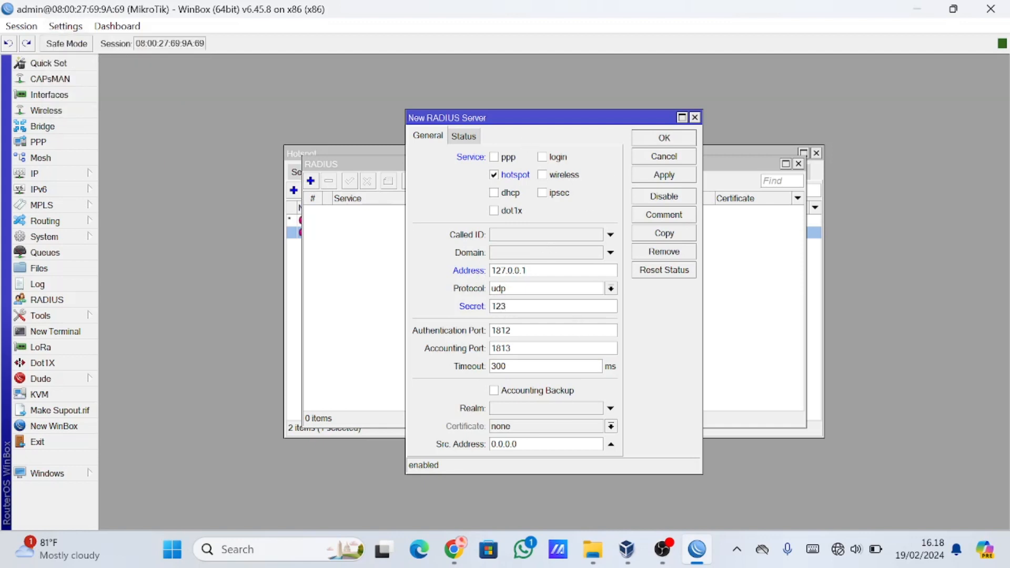
pyautogui.click(676, 177)
pyautogui.click(672, 142)
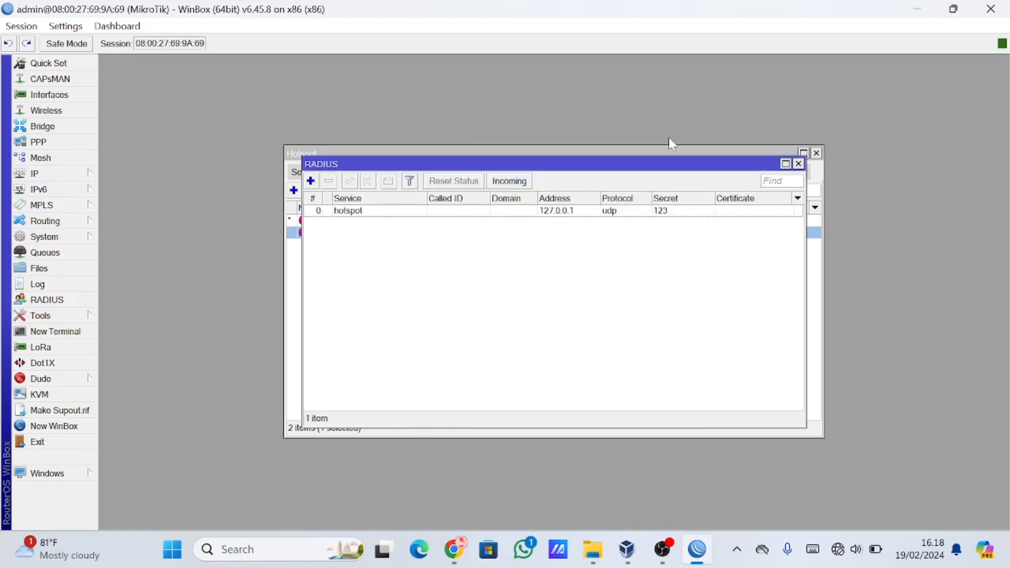
# Open a new terminal, and check the installed package list for the user-manager package.
pyautogui.click(55, 331)
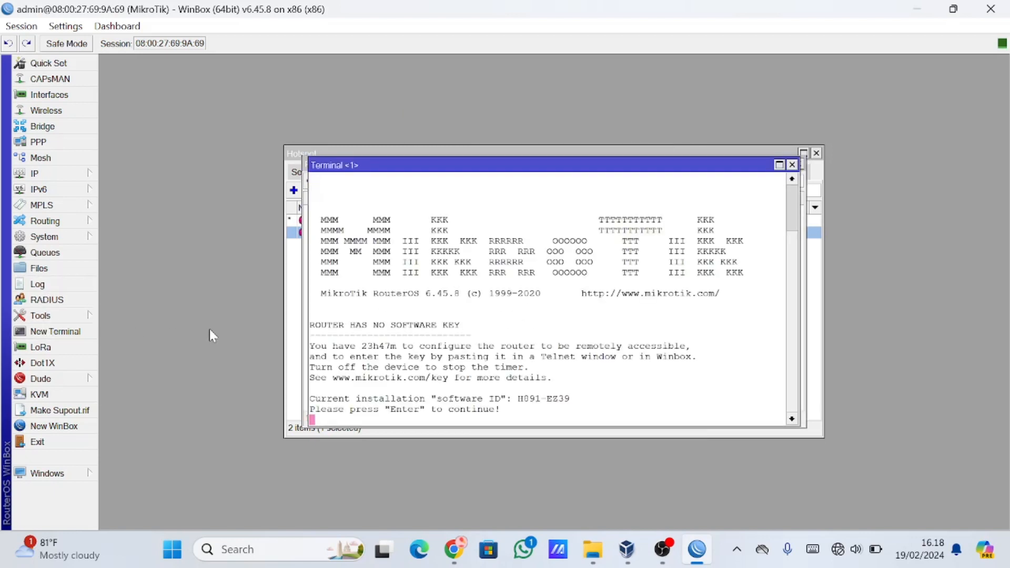
pyautogui.click(51, 237)
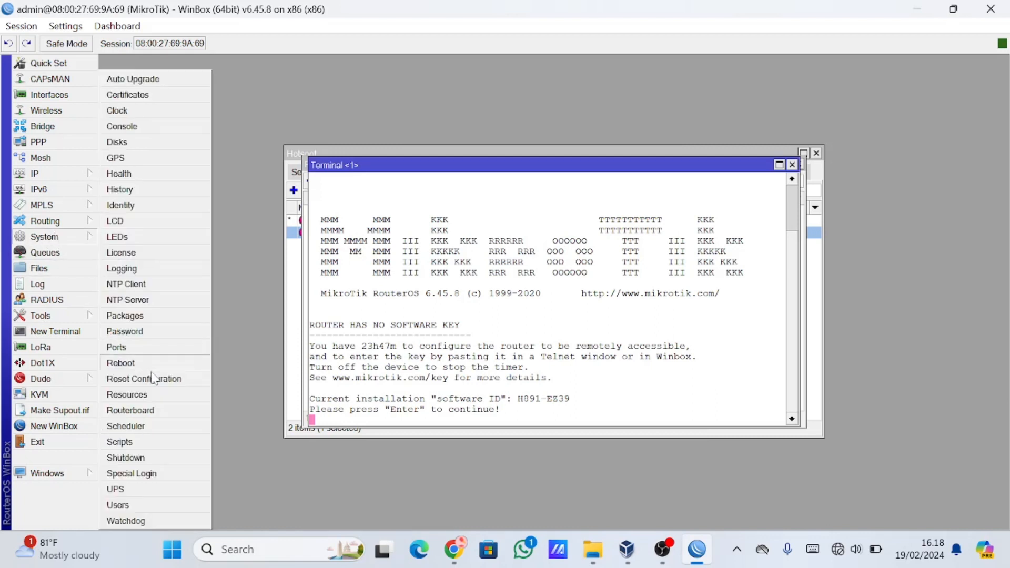
pyautogui.click(148, 316)
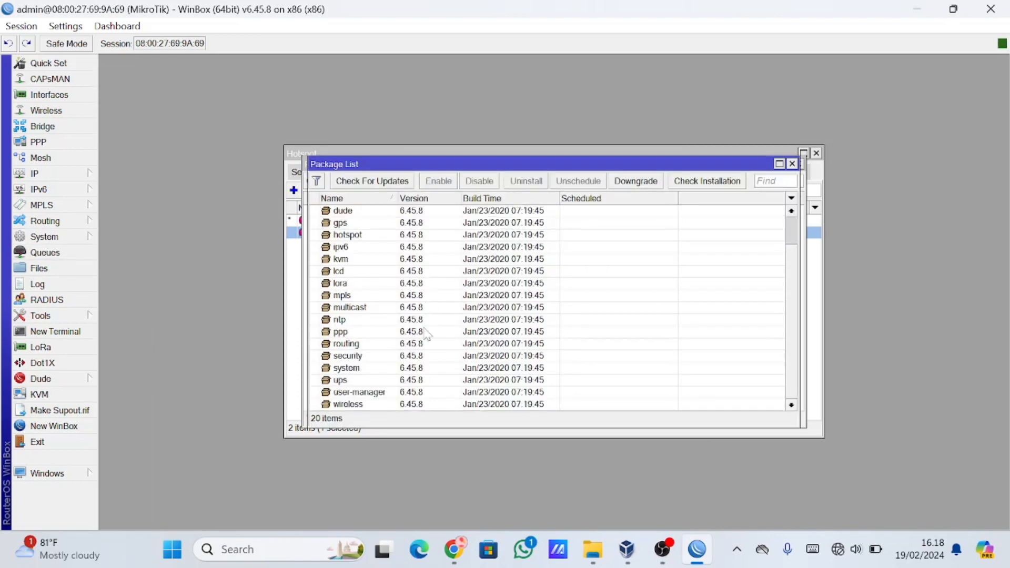
pyautogui.click(343, 394)
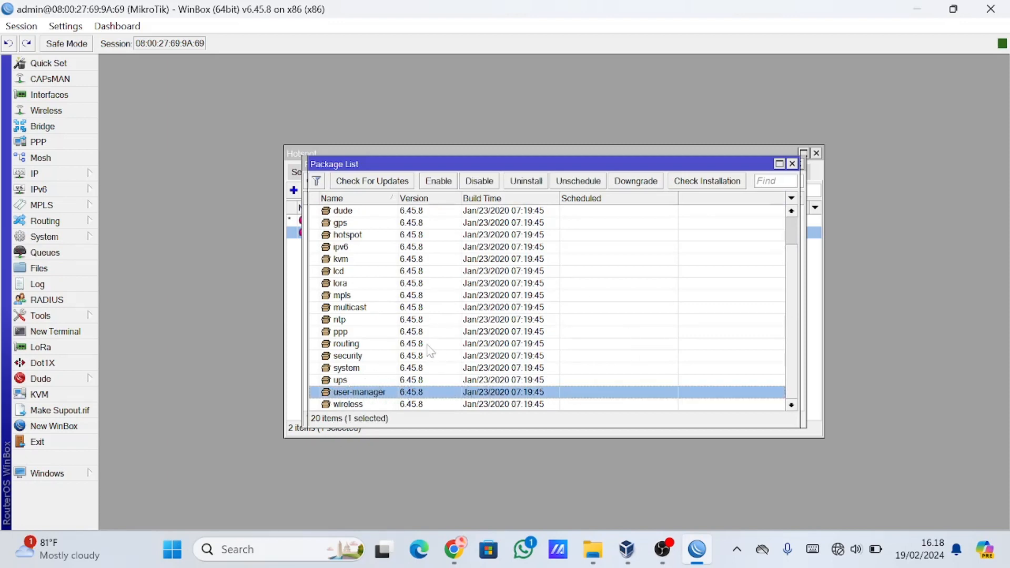
pyautogui.click(793, 164)
# Run /tool user-manager database clear in the terminal and agree to reset the whole database.
pyautogui.press('Return')
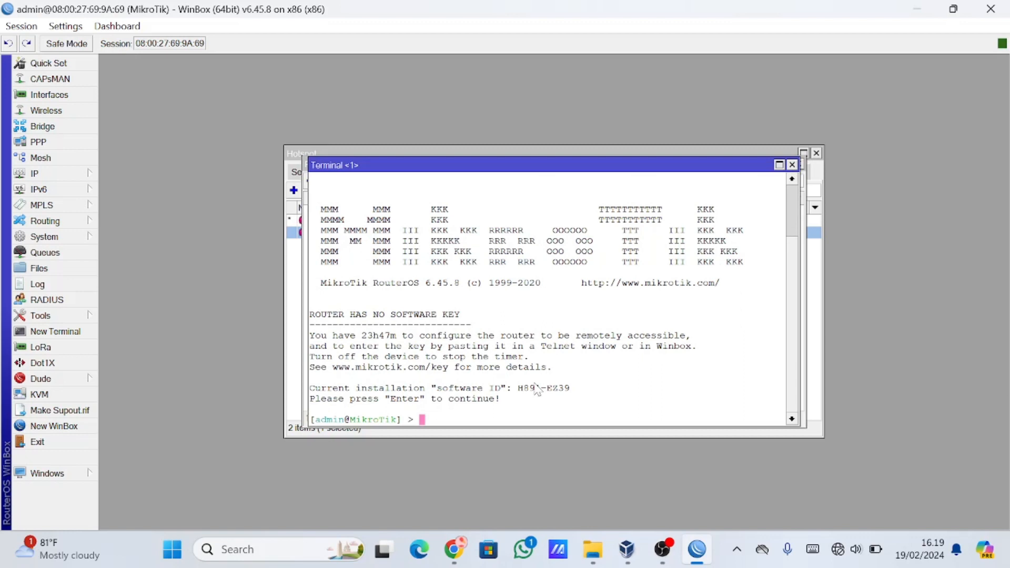
pyautogui.write('/tool us')
pyautogui.press('Tab')
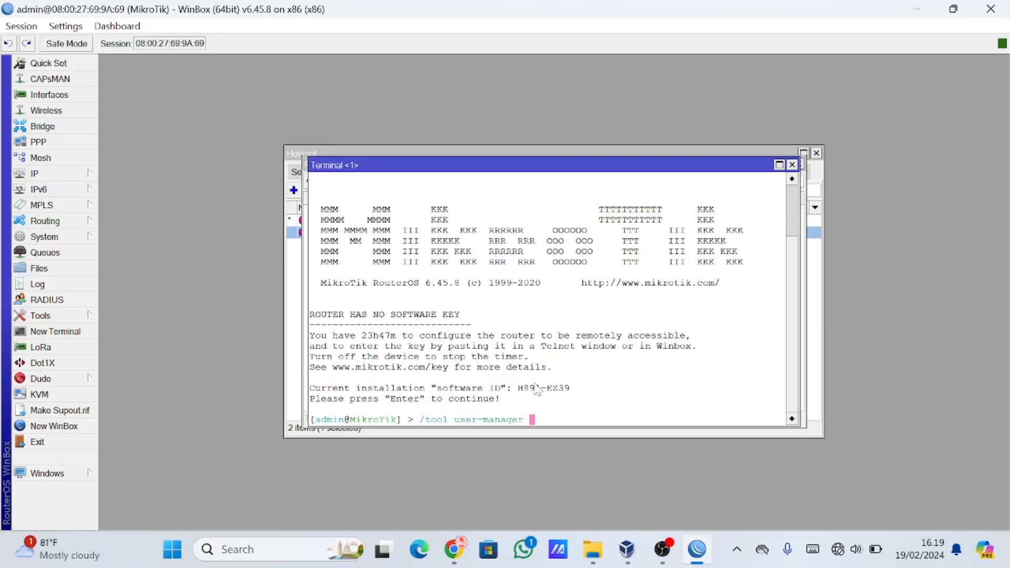
pyautogui.write('da')
pyautogui.press('Tab')
pyautogui.write('clear')
pyautogui.press('Return')
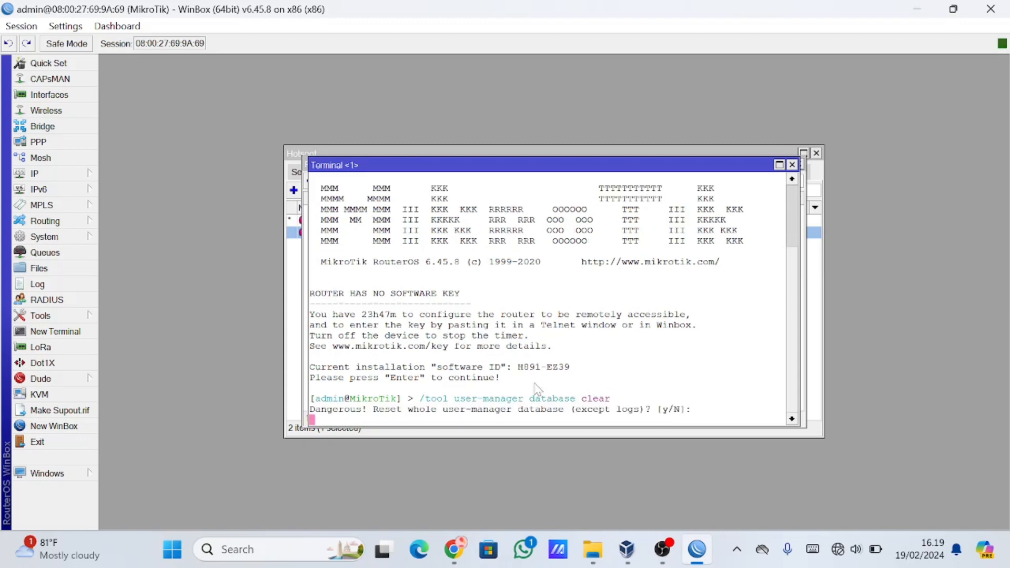
pyautogui.write('y')
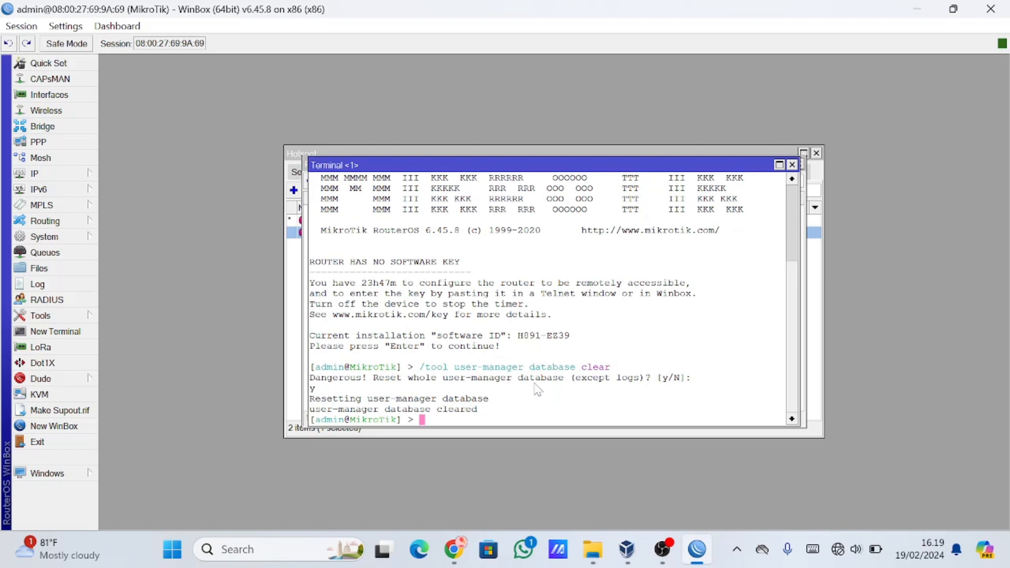
# Close the terminal and the open hotspot configuration windows.
pyautogui.click(793, 164)
pyautogui.click(799, 164)
pyautogui.click(817, 153)
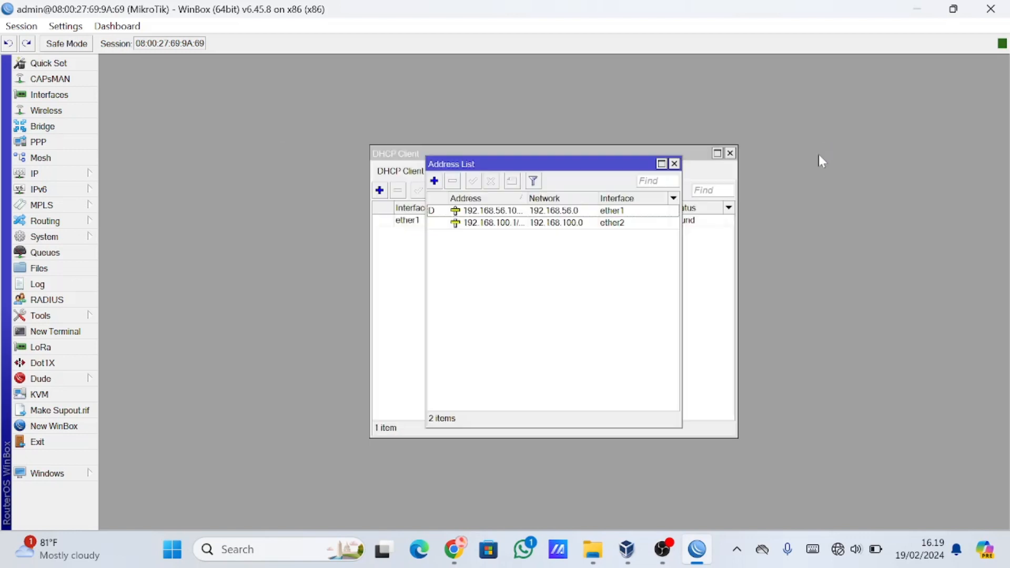
# Switch to Chrome, open a new tab and start entering the router address with 192.168.
pyautogui.click(454, 549)
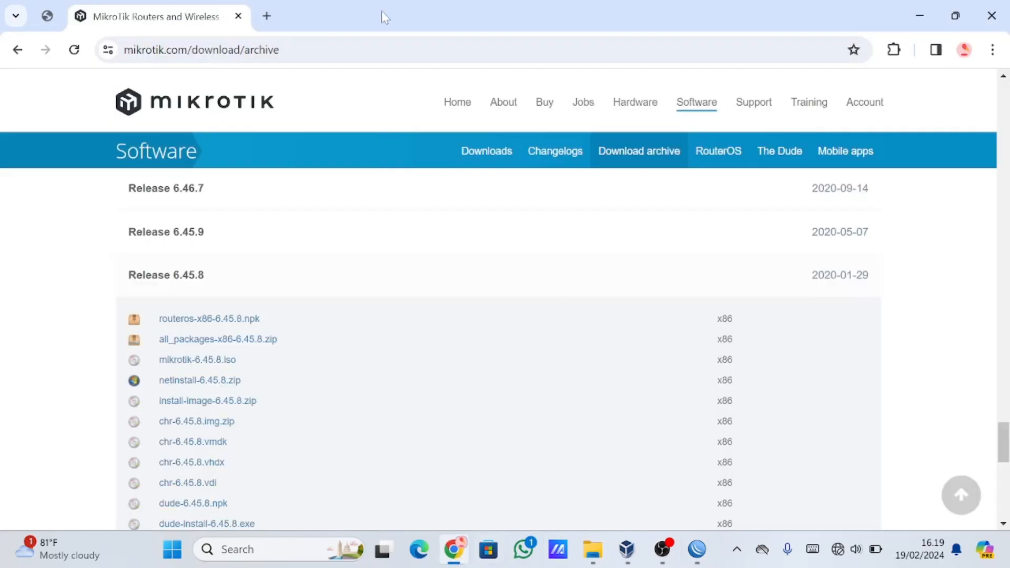
pyautogui.click(267, 17)
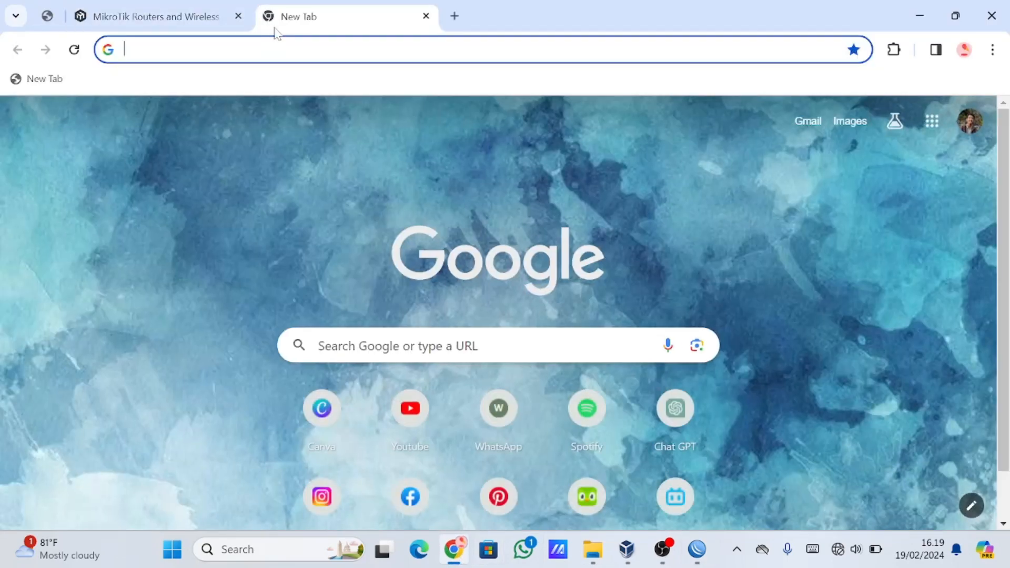
pyautogui.write('192.168.200.2')
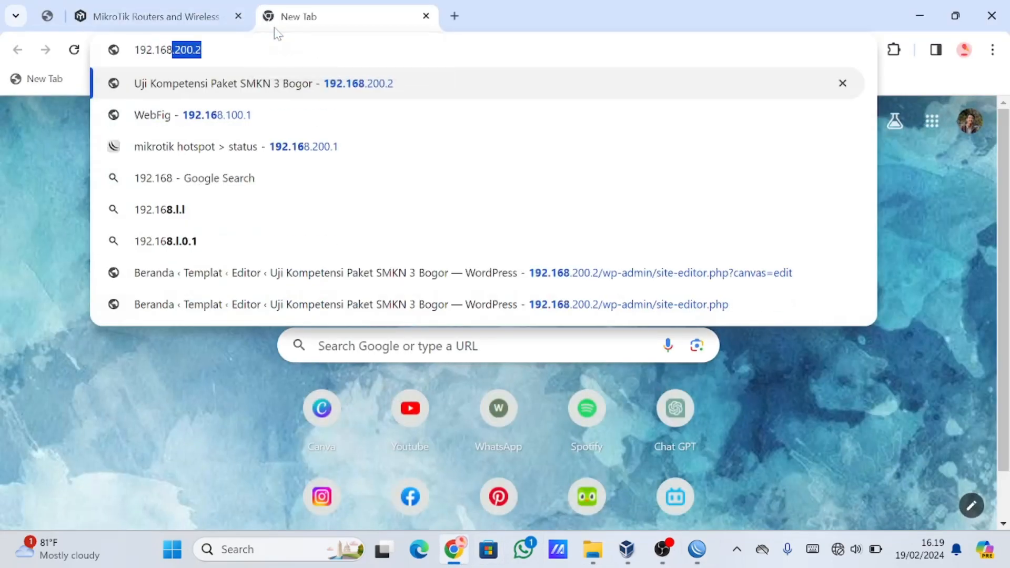
# Switch to WinBox and copy the IP address of ether1 from its address details, without the /24 suffix.
pyautogui.click(700, 556)
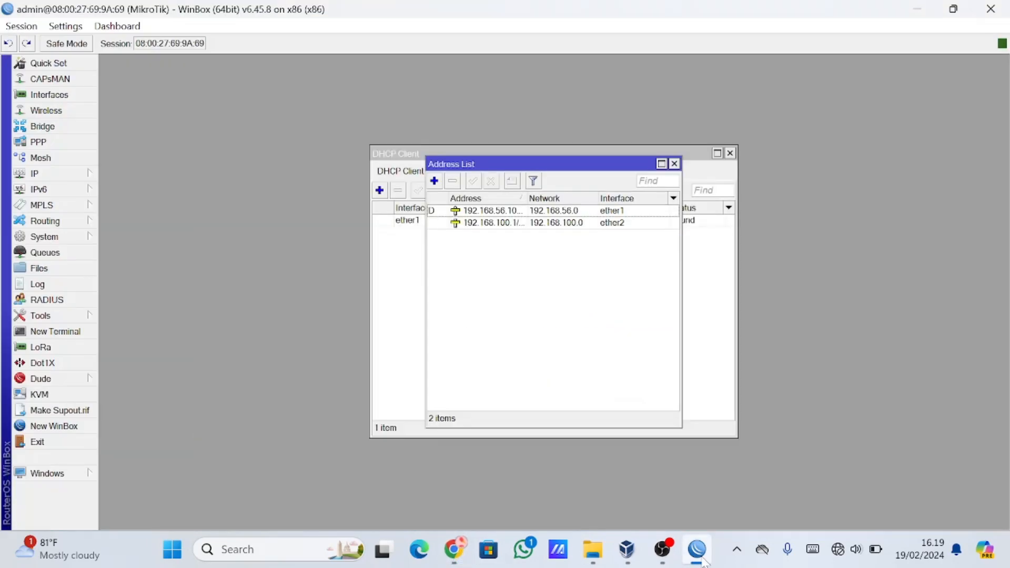
pyautogui.click(548, 211)
pyautogui.doubleClick(548, 210)
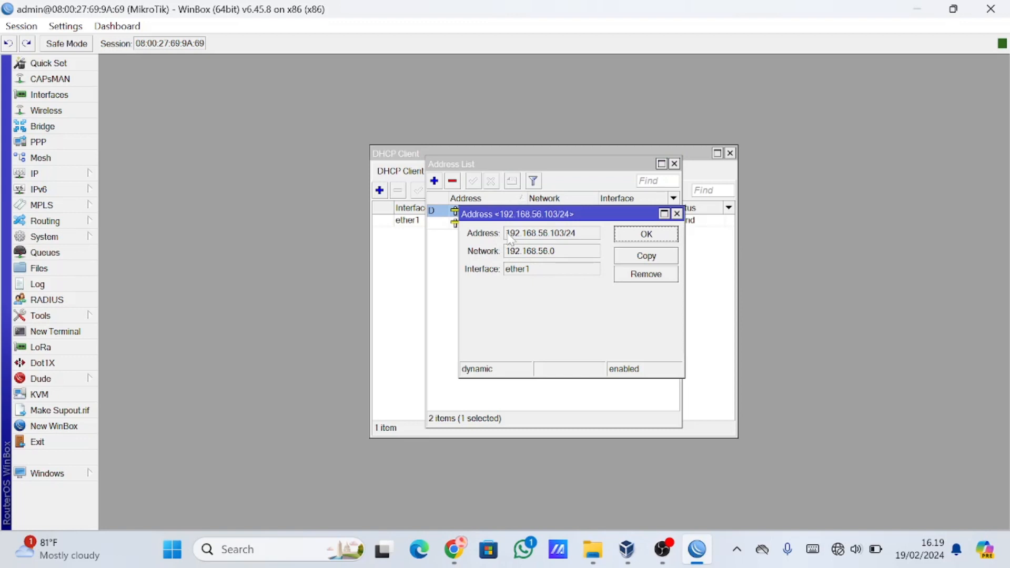
pyautogui.moveTo(506, 233); pyautogui.dragTo(567, 242)
pyautogui.hotkey('ctrl', 'c')
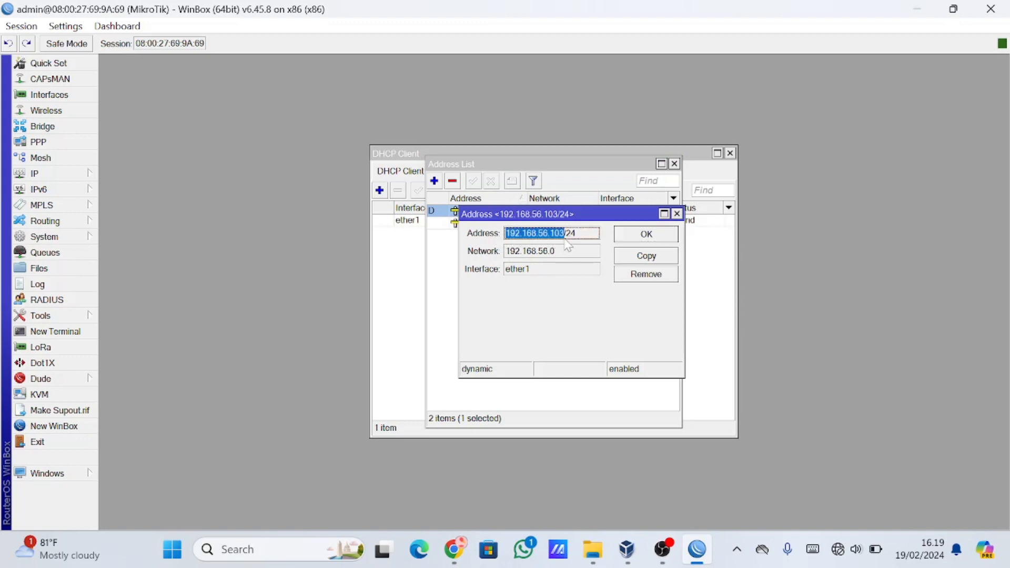
# Switch to Chrome and open 192.168.56.103/userman in the new tab, using the copied address.
pyautogui.click(455, 549)
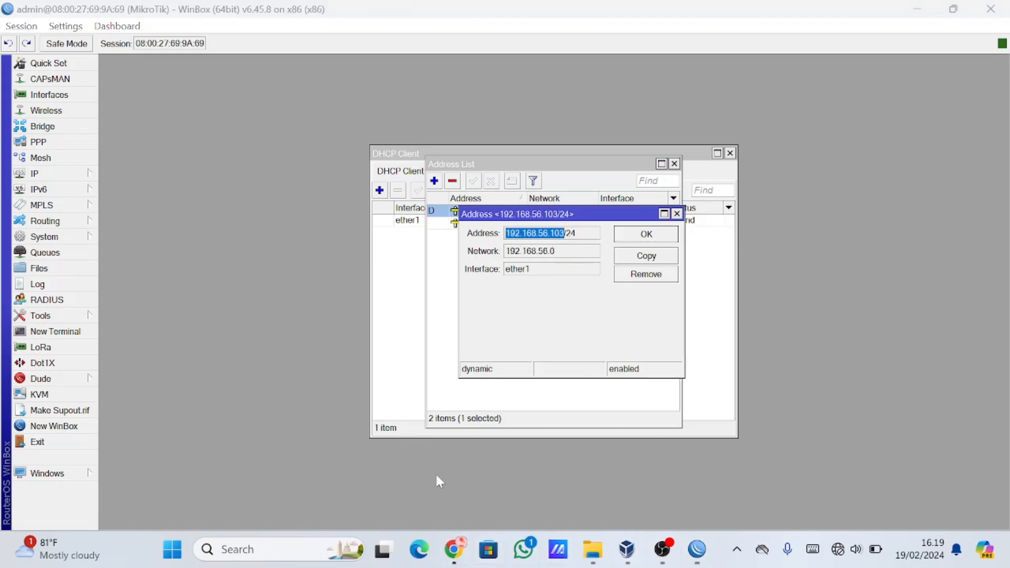
pyautogui.click(455, 549)
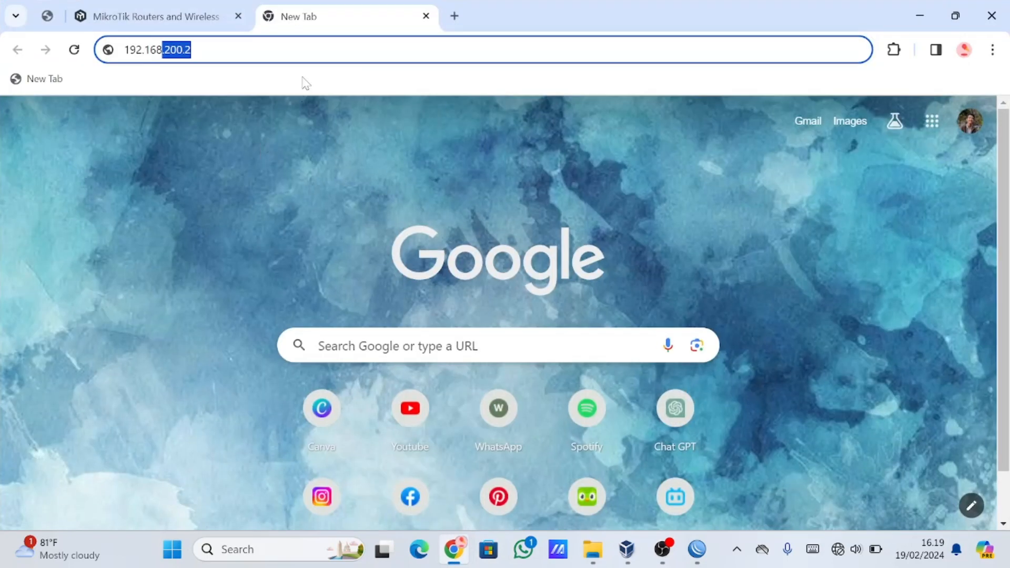
pyautogui.hotkey('ctrl', 'a')
pyautogui.hotkey('ctrl', 'v')
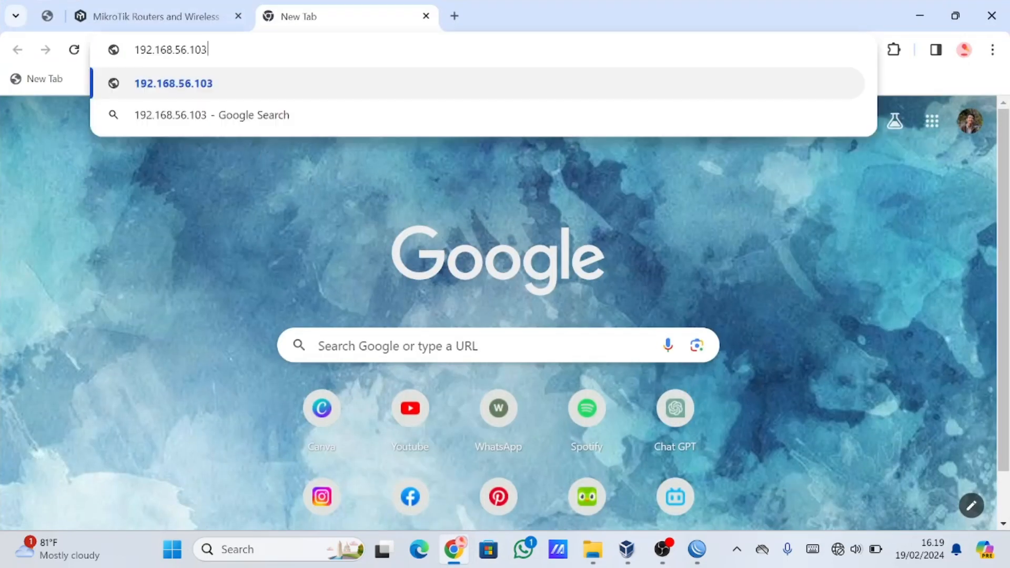
pyautogui.write('/userman')
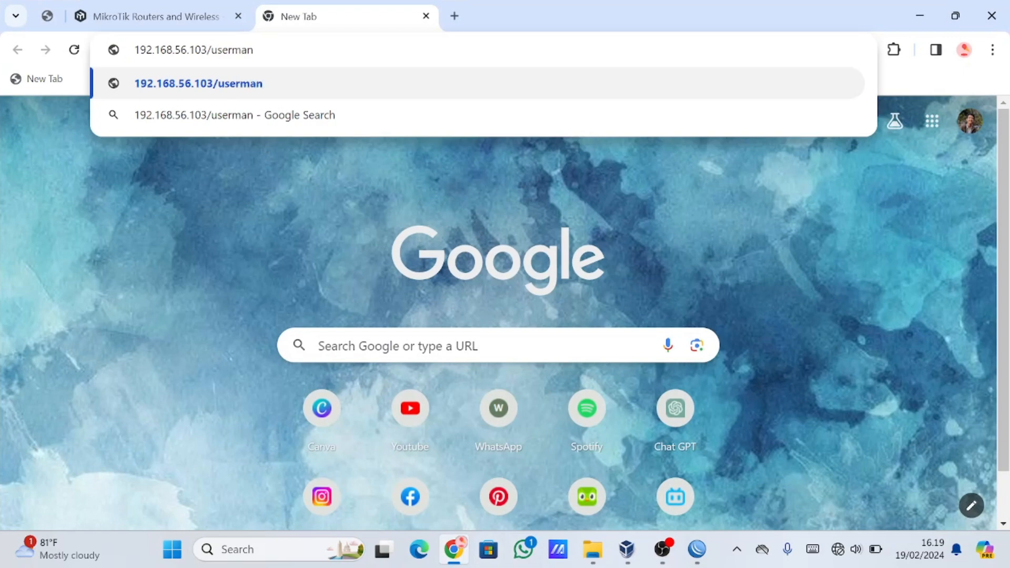
pyautogui.press('Return')
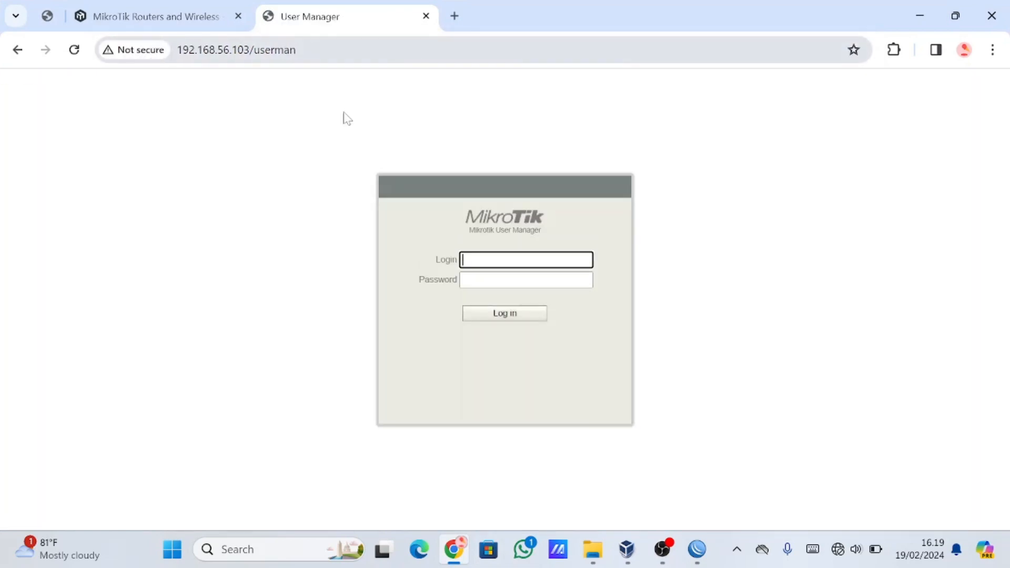
# Log in to User Manager as admin with the password left empty.
pyautogui.write('admin')
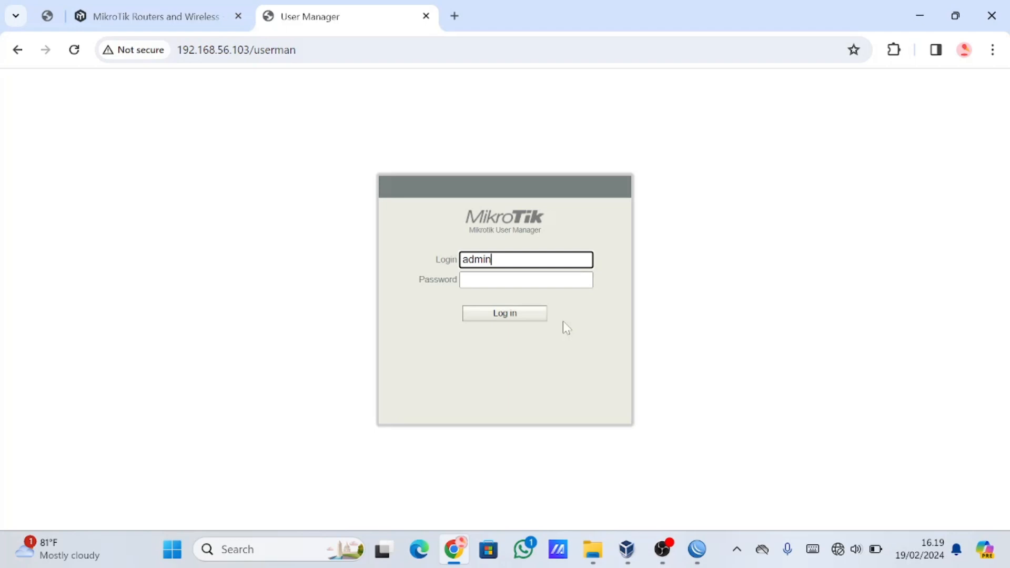
pyautogui.press('Tab')
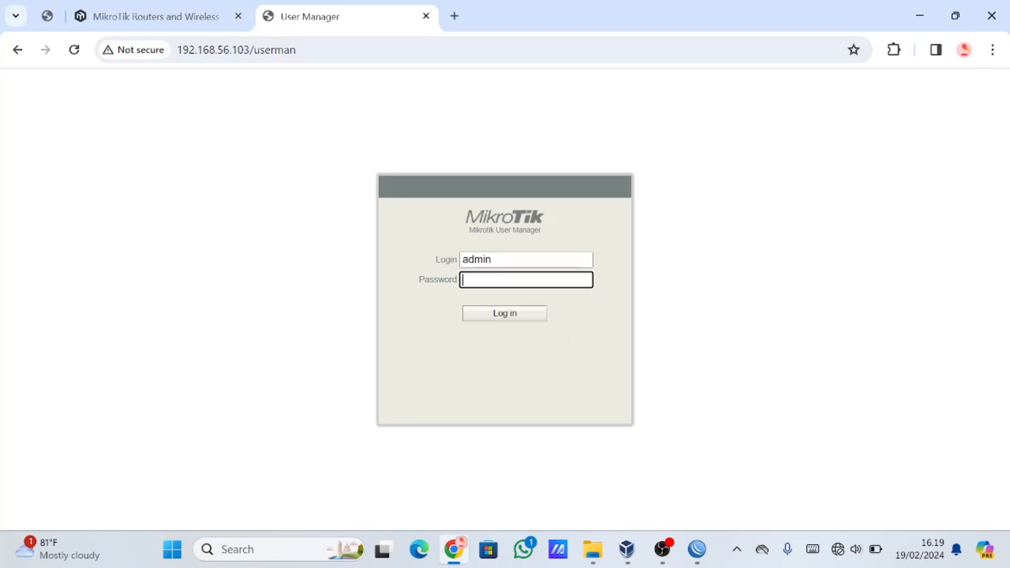
pyautogui.click(528, 320)
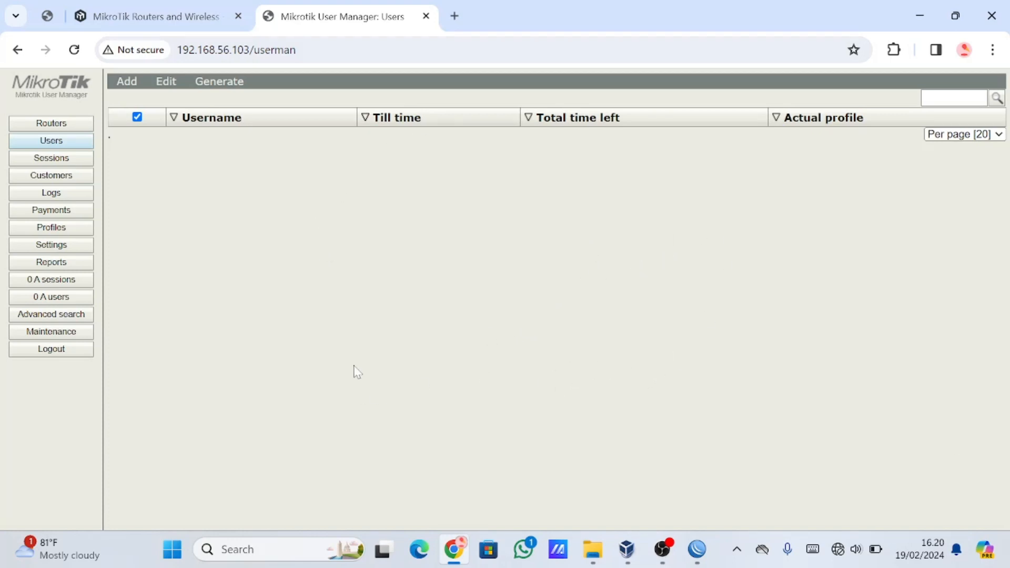
# Add a batch of 20 users in User Manager with username length 3 and password length 3, and close the user details.
pyautogui.click(69, 159)
pyautogui.click(59, 141)
pyautogui.moveTo(148, 90)
pyautogui.click(134, 111)
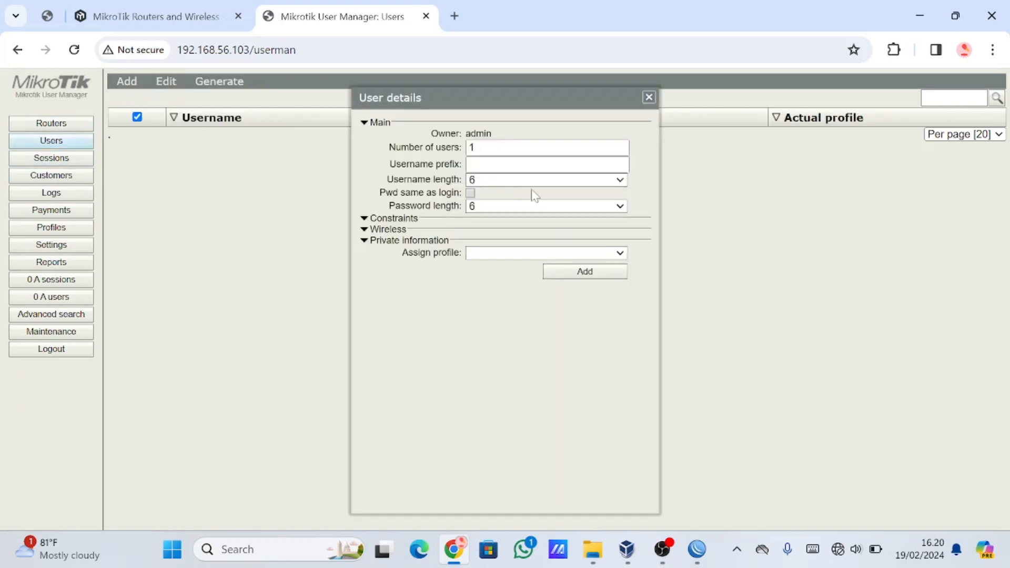
pyautogui.click(473, 148)
pyautogui.write('20')
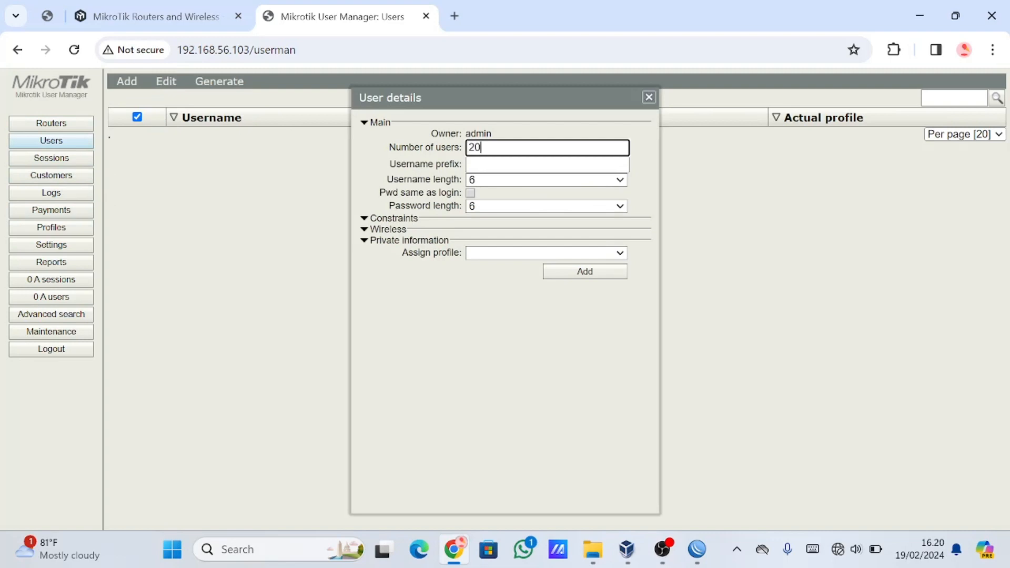
pyautogui.click(573, 182)
pyautogui.click(567, 203)
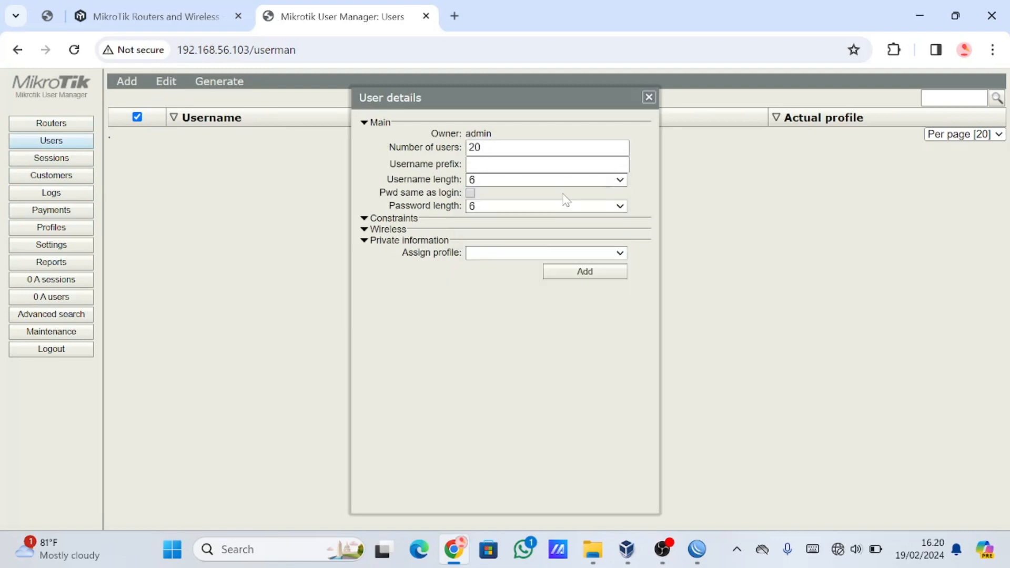
pyautogui.click(561, 208)
pyautogui.click(565, 220)
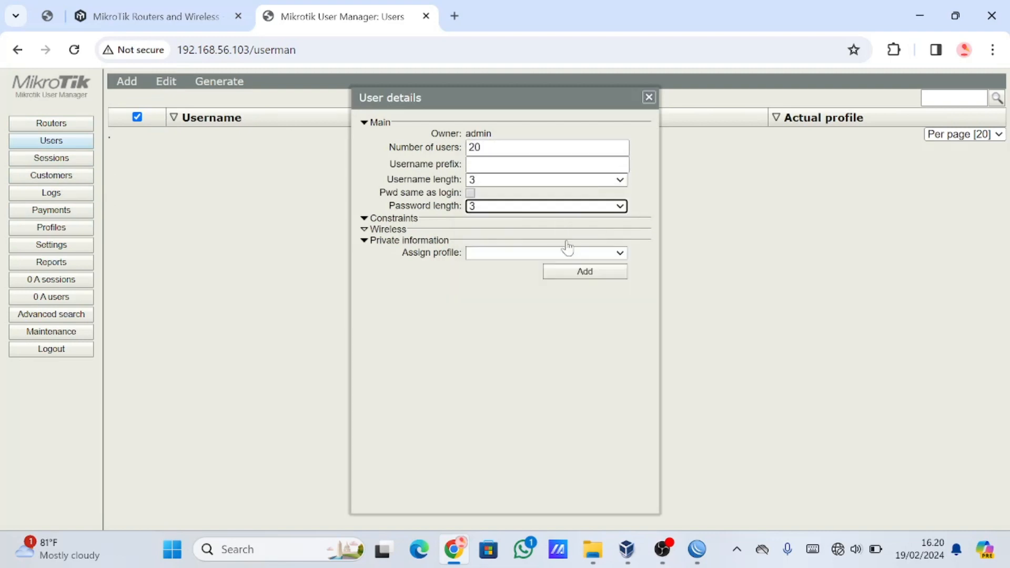
pyautogui.click(585, 271)
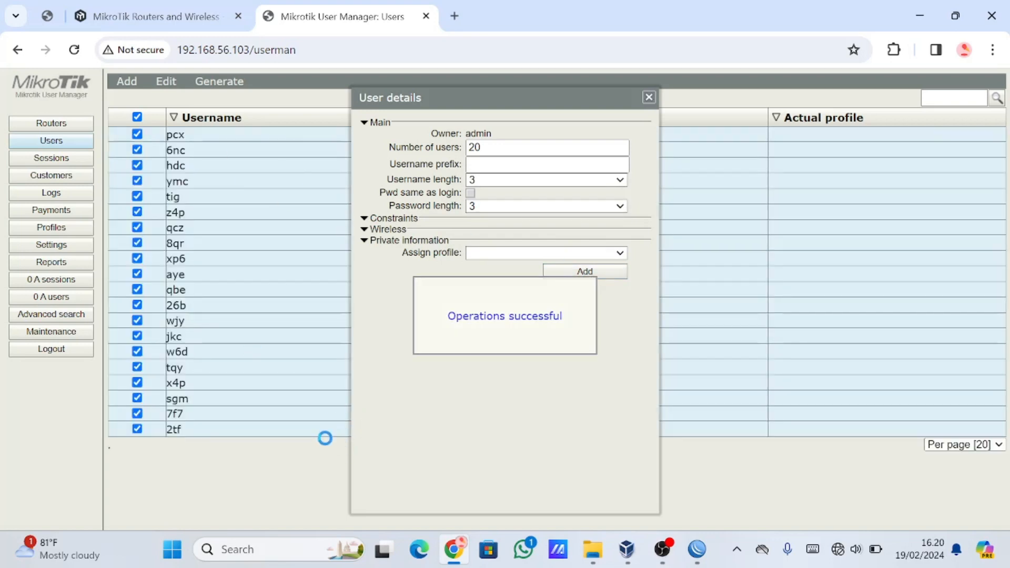
pyautogui.click(648, 97)
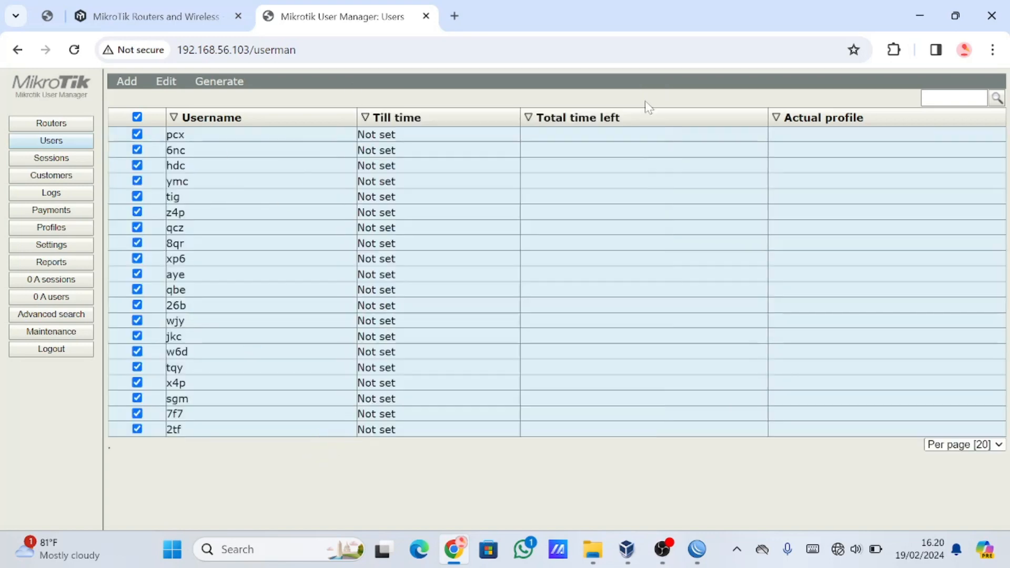
# View the User Manager logs.
pyautogui.click(57, 193)
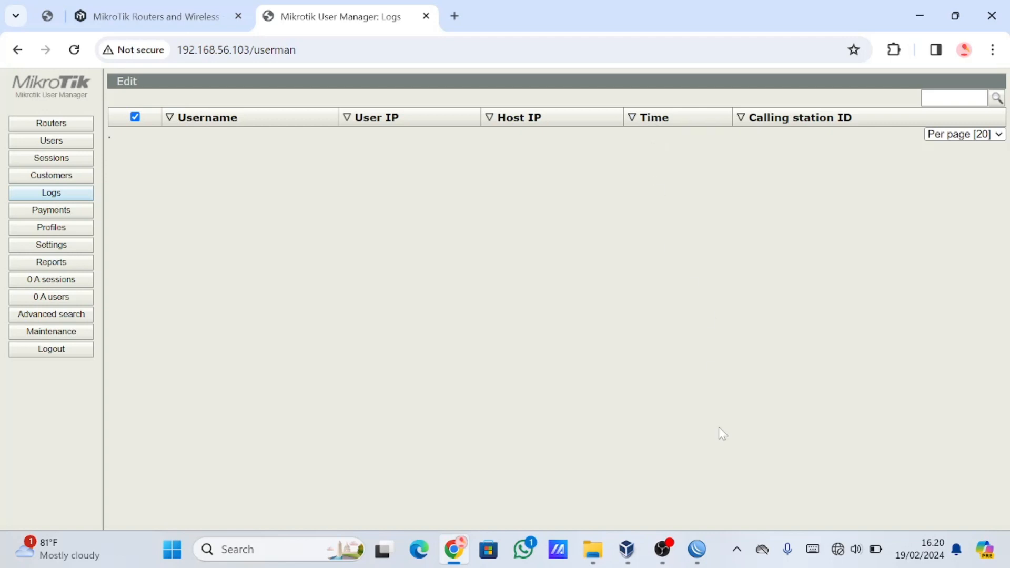
pyautogui.moveTo(697, 549)
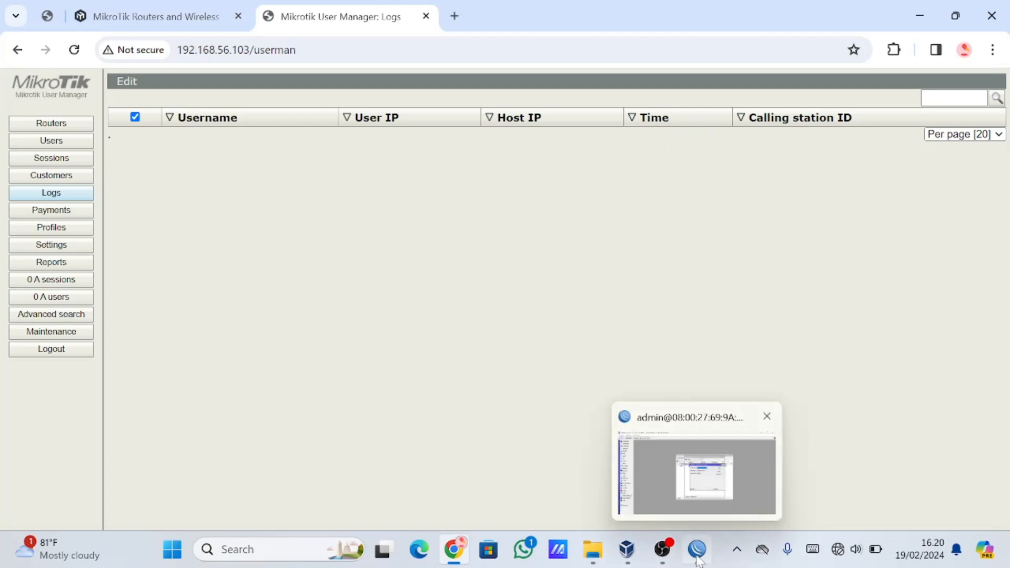